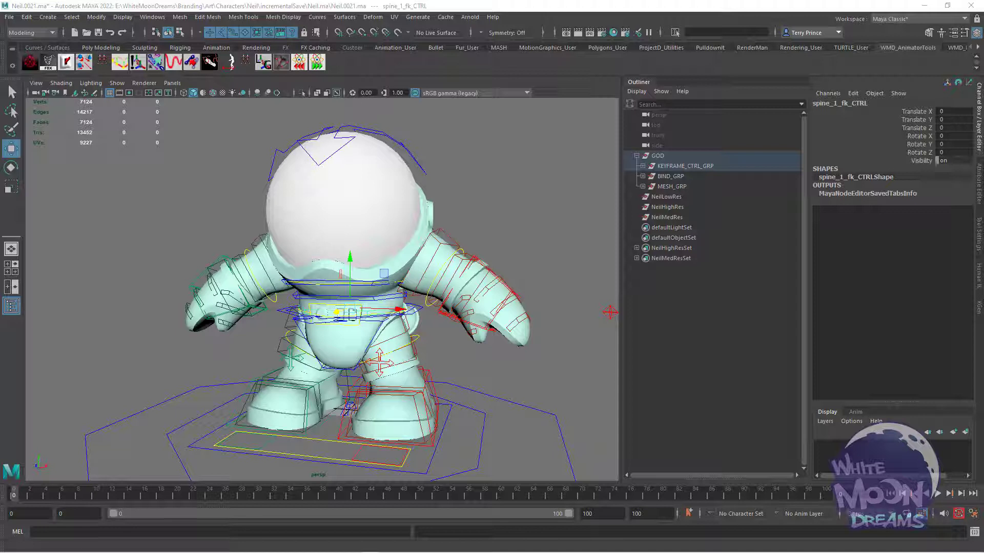
Step: Create a locator and move it along X to about 112, well beside the character
key("Down")
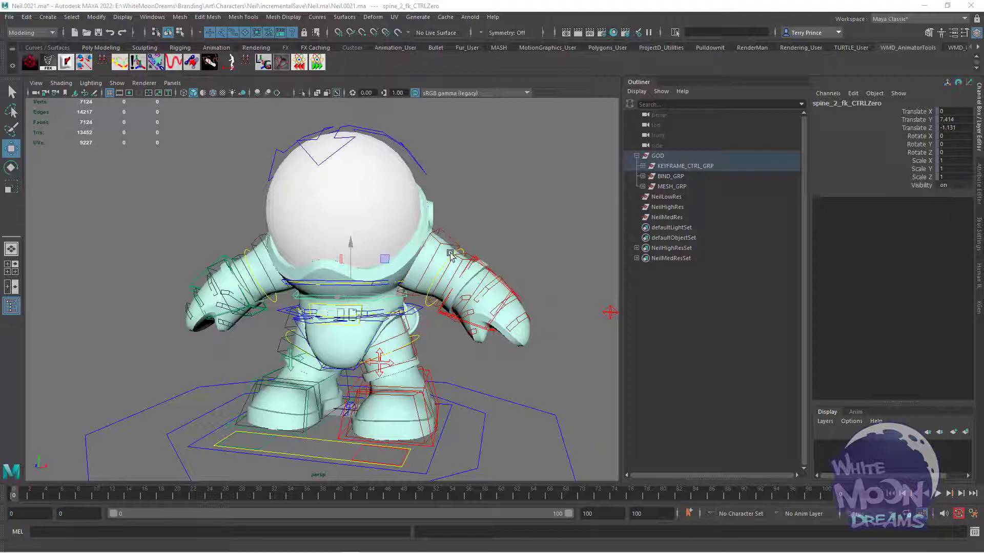
middle_click_drag(514, 248, 472, 234, "alt")
scroll(473, 234, "down", 1)
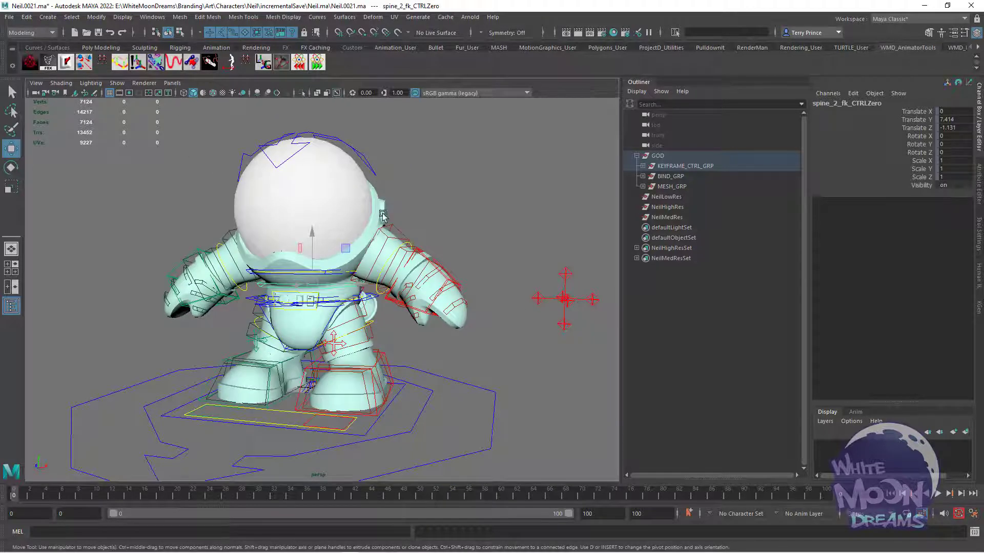
left_click_drag(421, 225, 438, 229, "alt")
middle_click_drag(444, 228, 414, 224, "alt")
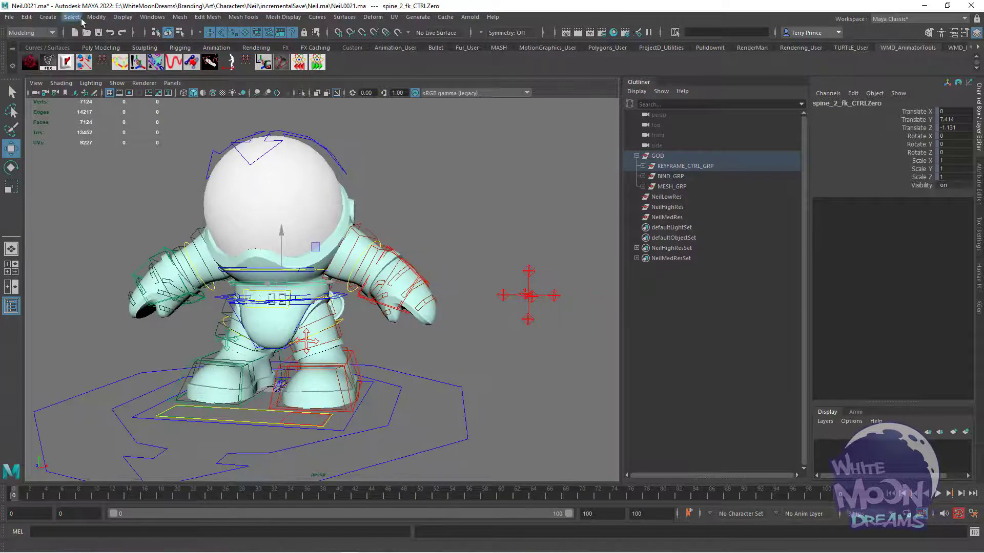
left_click(47, 17)
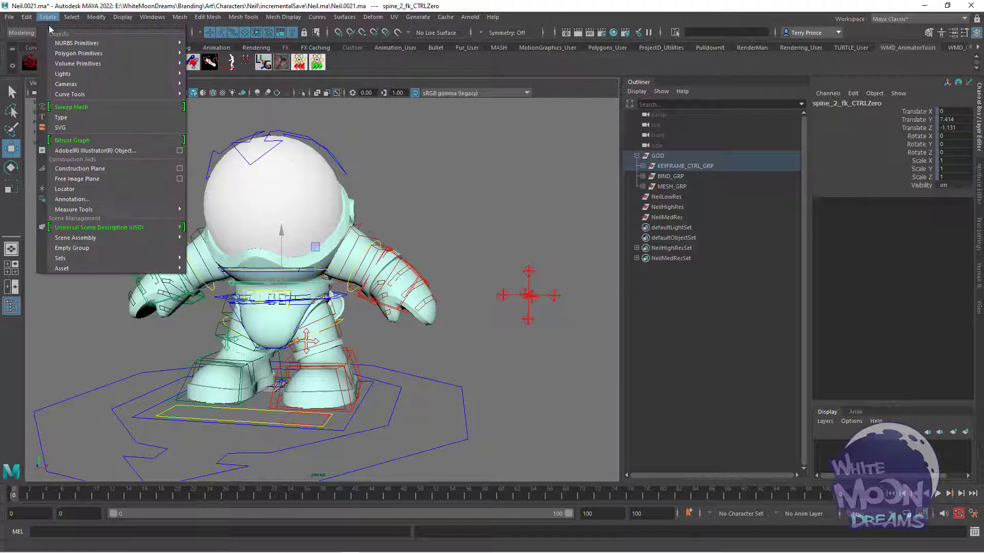
left_click(65, 189)
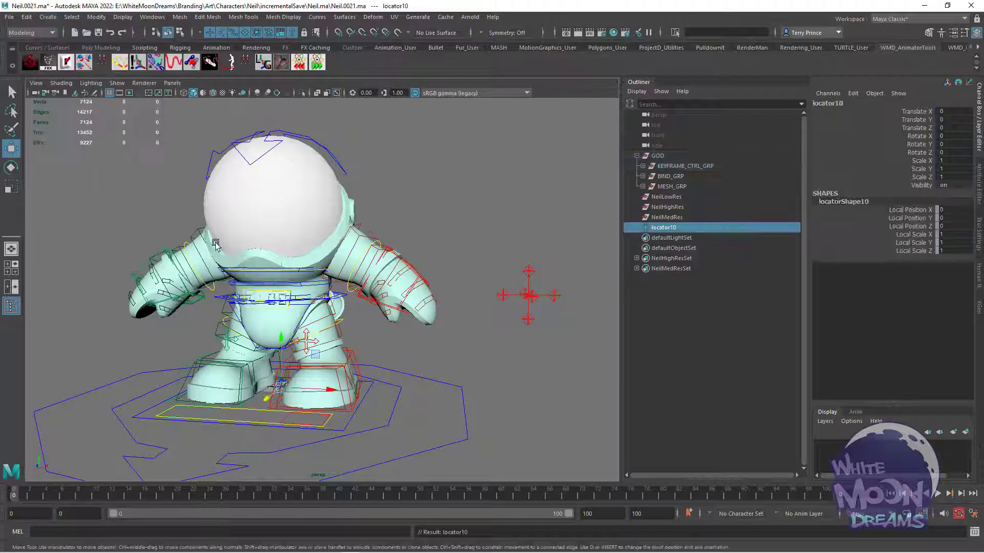
middle_click_drag(361, 342, 342, 307, "alt")
left_click_drag(317, 352, 516, 362)
Step: Duplicate the locator and raise the copy 12 units on Y, directly above the original
key("ctrl+d")
left_click_drag(465, 332, 463, 312)
middle_click_drag(490, 323, 477, 308, "alt")
right_click_drag(399, 307, 454, 309, "alt")
left_click_drag(454, 309, 441, 310, "alt")
Step: Parent-constrain the upper locator to the lower one with Maintain Offset and all translate and rotate axes
left_click(354, 339)
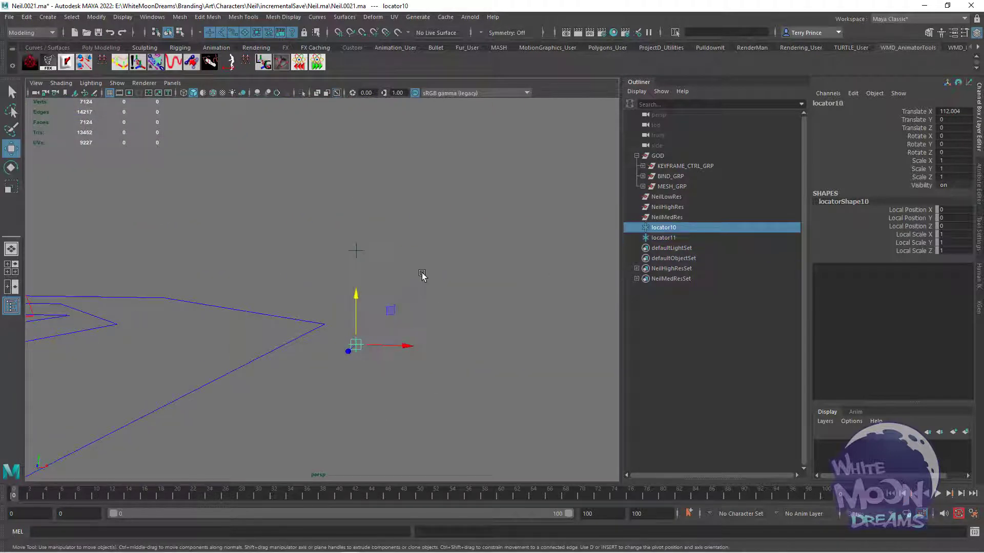
left_click(357, 247, "shift")
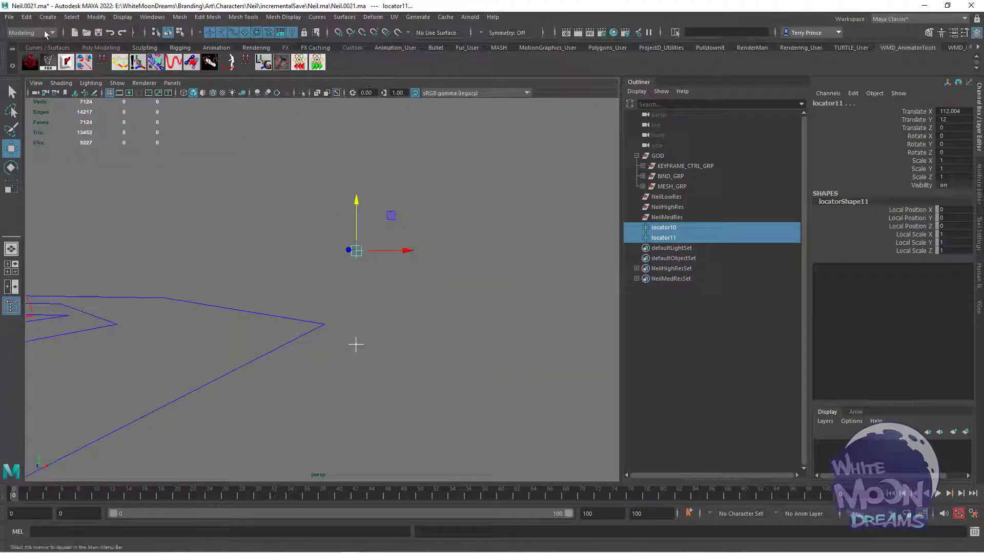
left_click(30, 32)
left_click(20, 54)
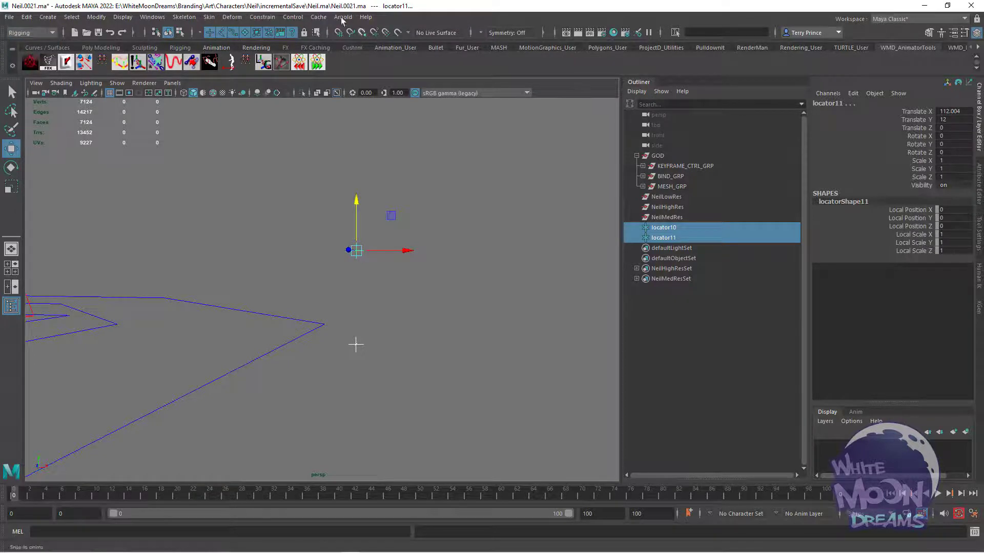
left_click(263, 17)
left_click(360, 45)
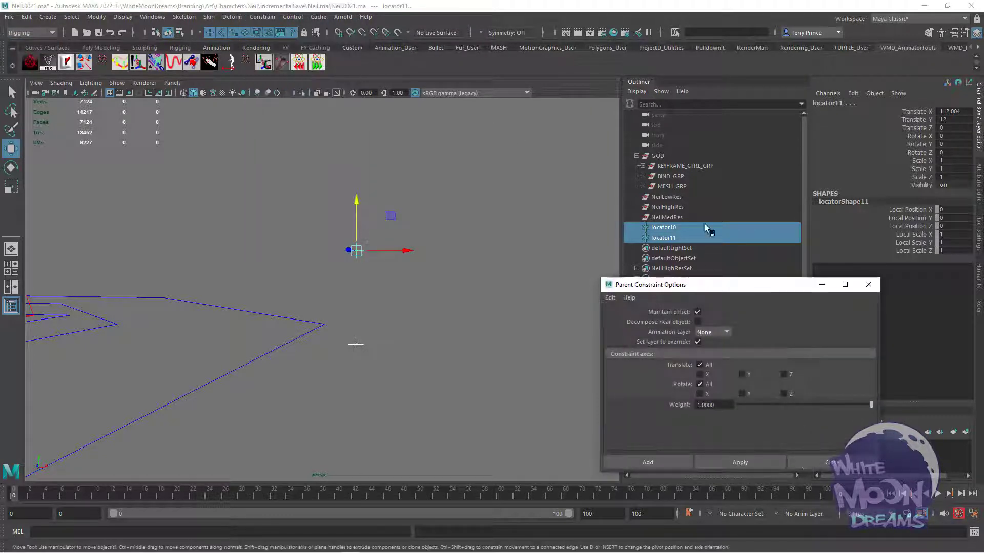
left_click_drag(729, 293, 639, 189)
left_click(650, 358)
Step: Close the constraint options and set a keyframe on the constrained upper locator at frame 0
left_click(355, 344)
mouse_move(411, 323)
left_mouse_down("alt")
mouse_move(433, 326)
mouse_move(422, 338)
mouse_move(380, 314)
mouse_move(461, 307)
mouse_move(437, 319)
mouse_move(364, 292)
mouse_move(366, 308)
mouse_move(414, 311)
left_mouse_up("alt")
key("ctrl+z")
left_click(408, 260)
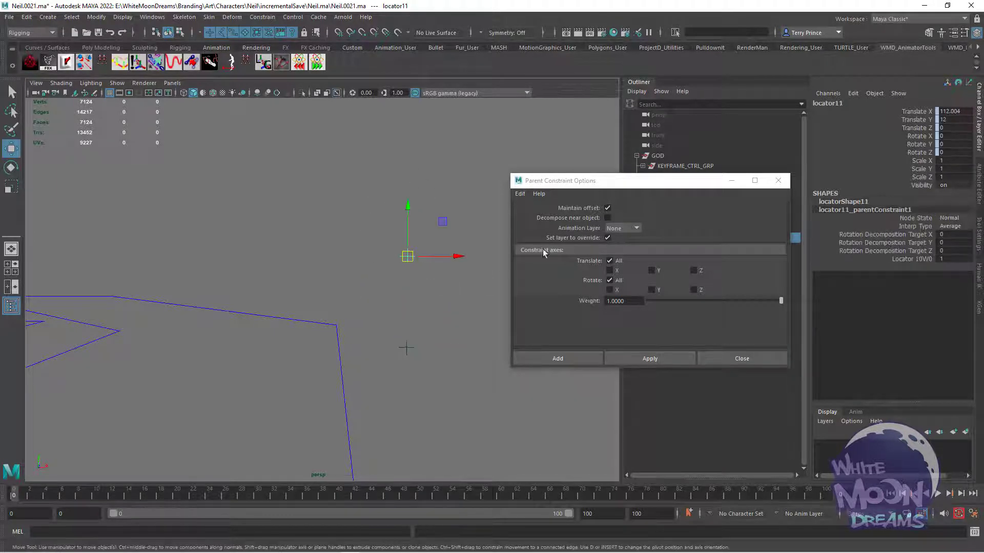
left_click(778, 181)
left_click_drag(513, 309, 529, 298, "alt")
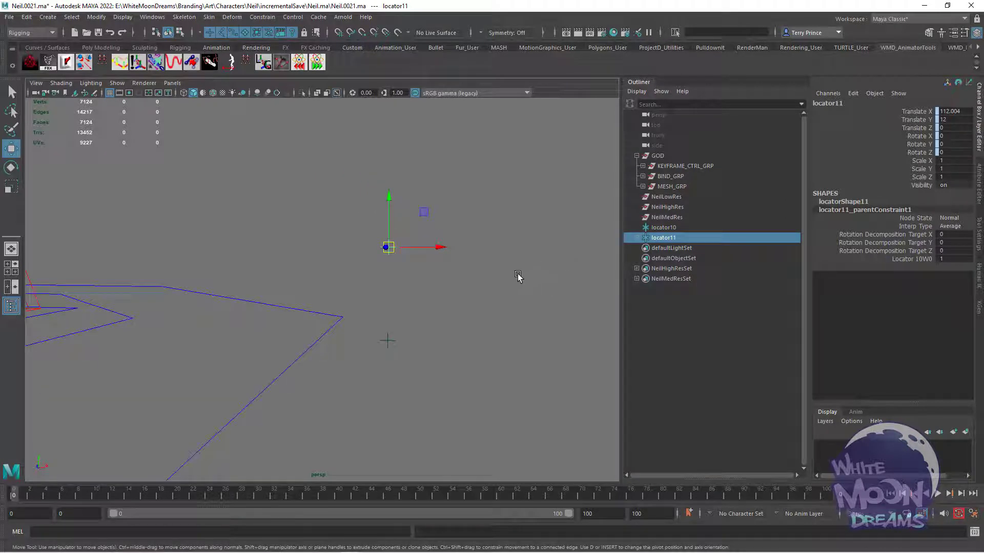
key("s")
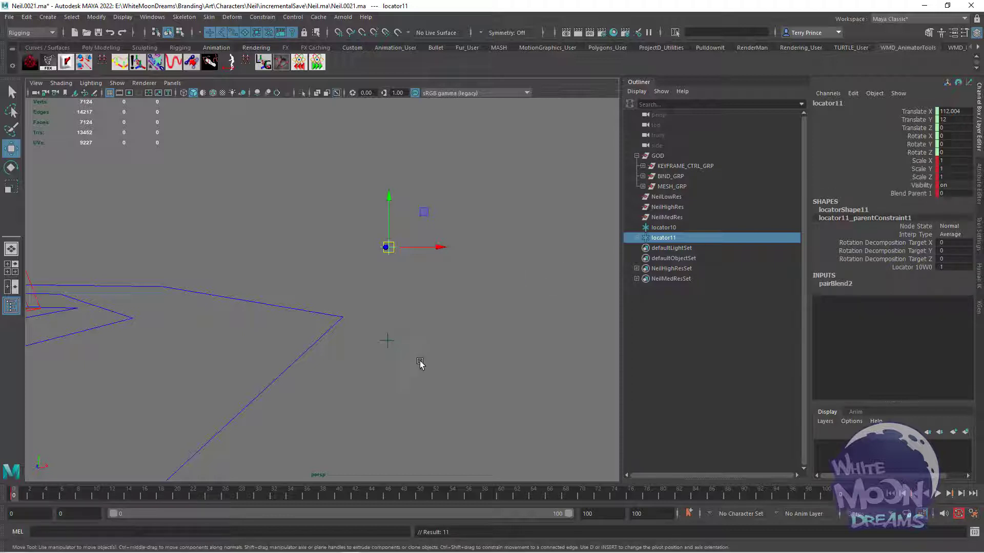
Step: Move the lower locator freely to about X 113.6, Y 2.5, Z 6.3
left_click(389, 341)
left_click_drag(385, 346, 456, 326)
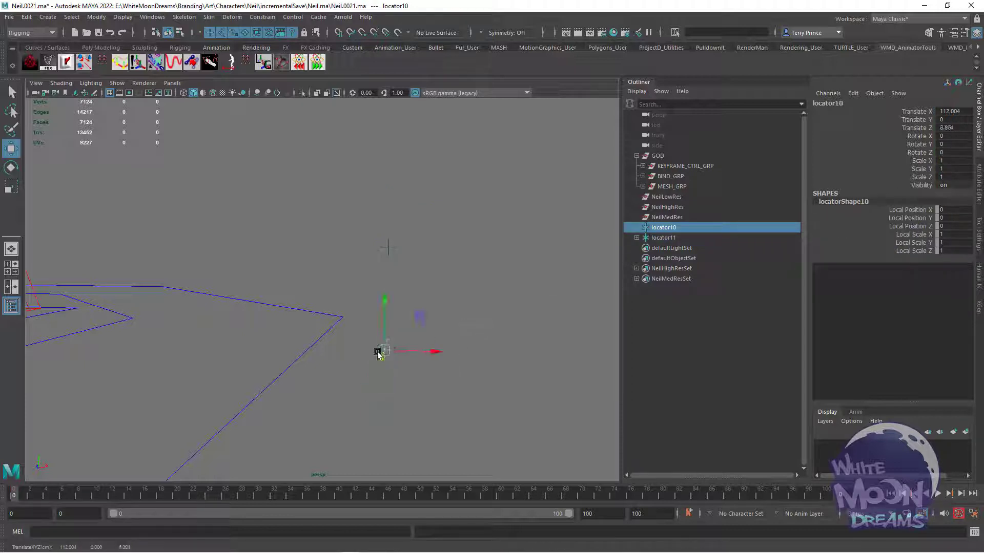
left_click_drag(383, 352, 405, 341)
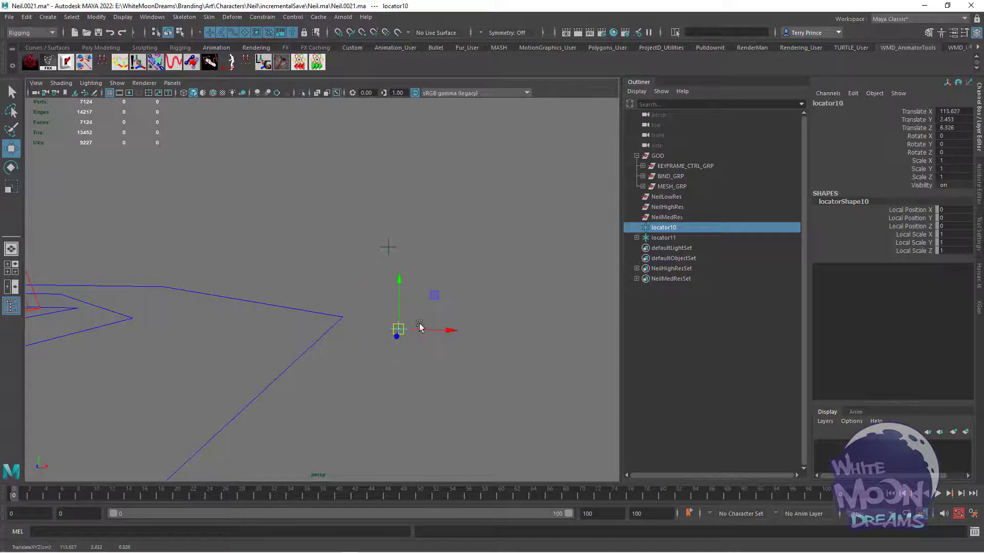
Step: Set the upper locator's Blend Parent 1 attribute to 1
left_click(388, 248)
left_click(898, 193)
middle_click_drag(462, 254, 578, 255)
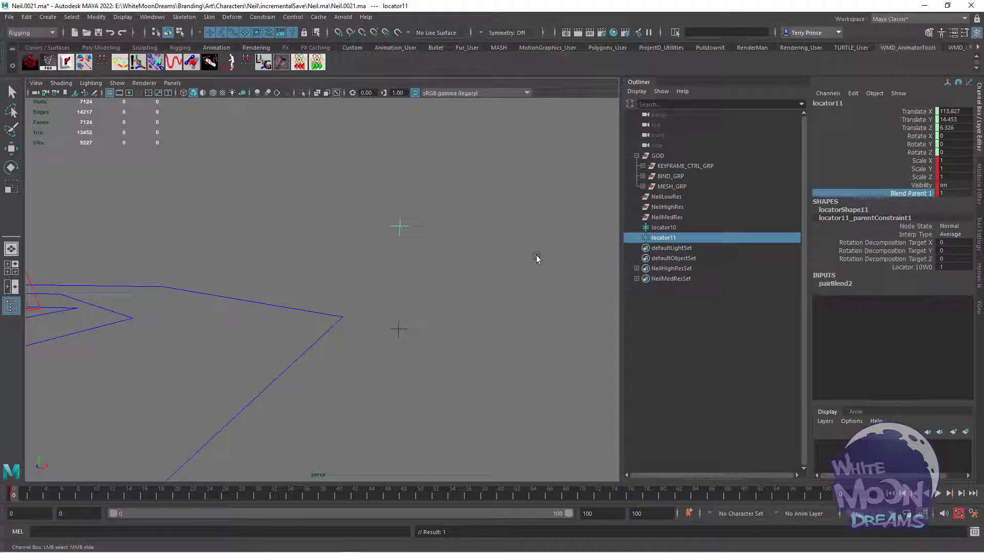
Step: Undo the blend change, the lower locator's move, the keyframe and the parent constraint
left_click_drag(467, 348, 395, 202)
key("w")
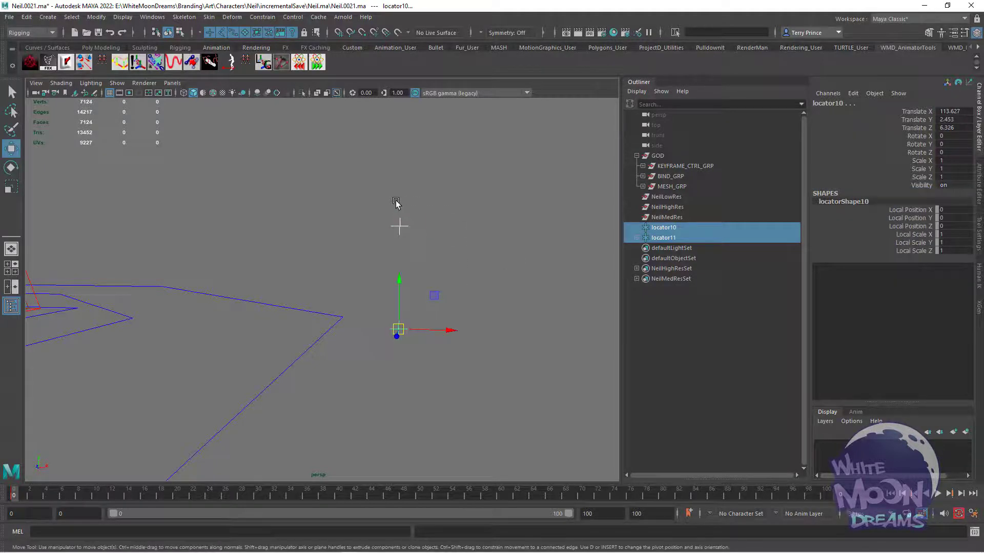
left_click_drag(485, 263, 488, 257, "alt")
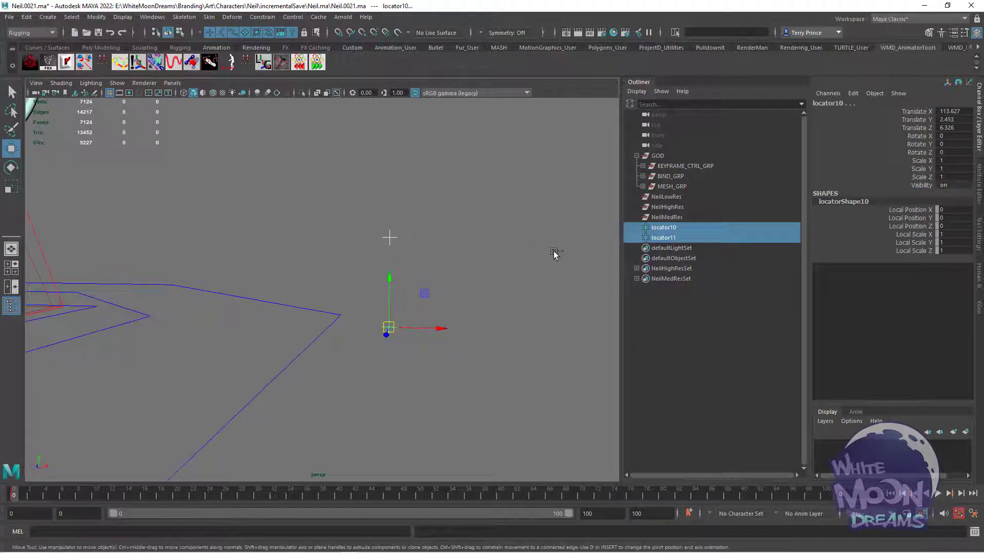
key("ctrl+z")
key("ctrl+z")
key("ctrl+z")
key("ctrl+z")
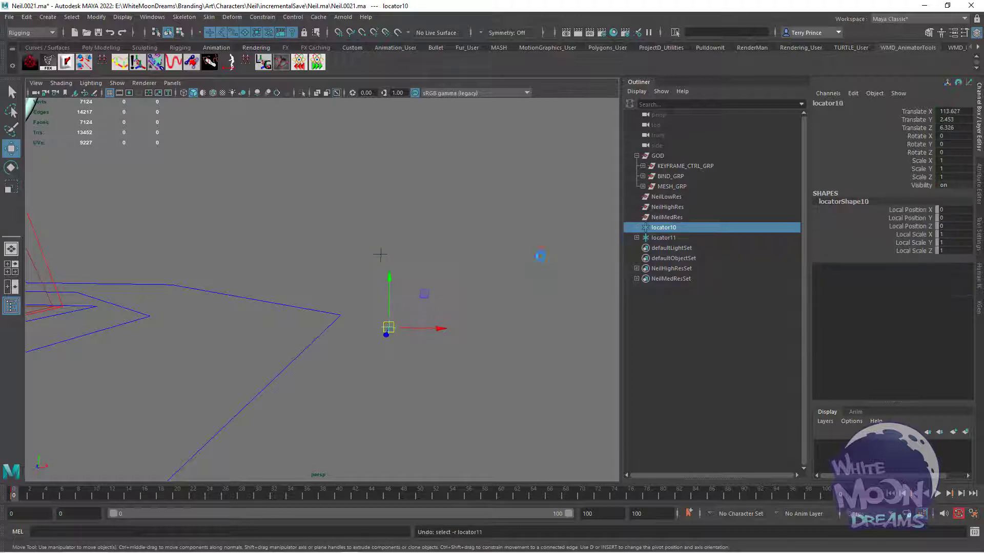
key("ctrl+z")
key("ctrl+z")
key("ctrl+z")
key("ctrl+z")
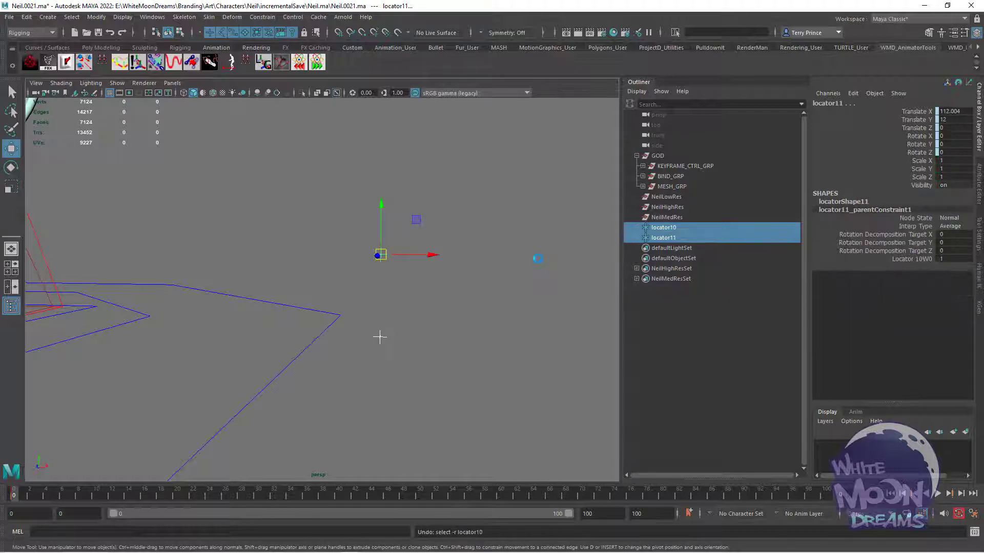
Step: Bring both locators up in the Node Editor and place the locator11 node apart from locator10
left_click_drag(490, 341, 377, 242)
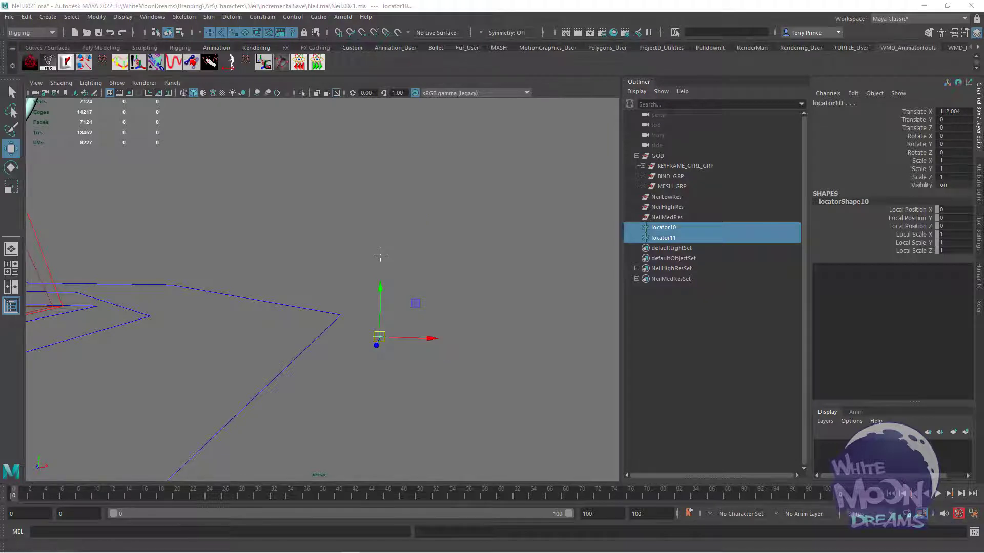
left_click_drag(983, 77, 818, 65)
left_click_drag(905, 74, 663, 40)
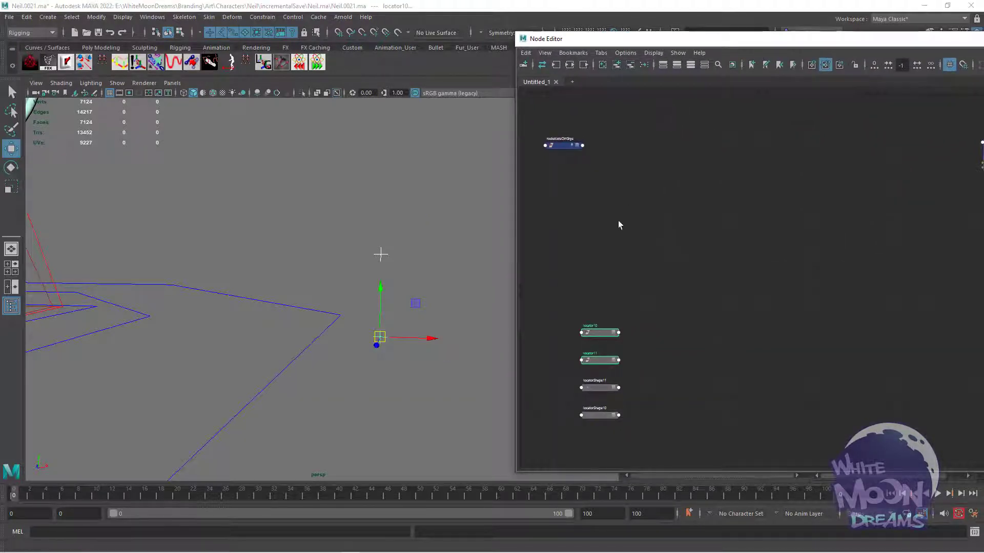
middle_click_drag(644, 242, 682, 205, "alt")
scroll(666, 208, "up", 3)
left_click(590, 247)
left_click_drag(627, 309, 804, 226)
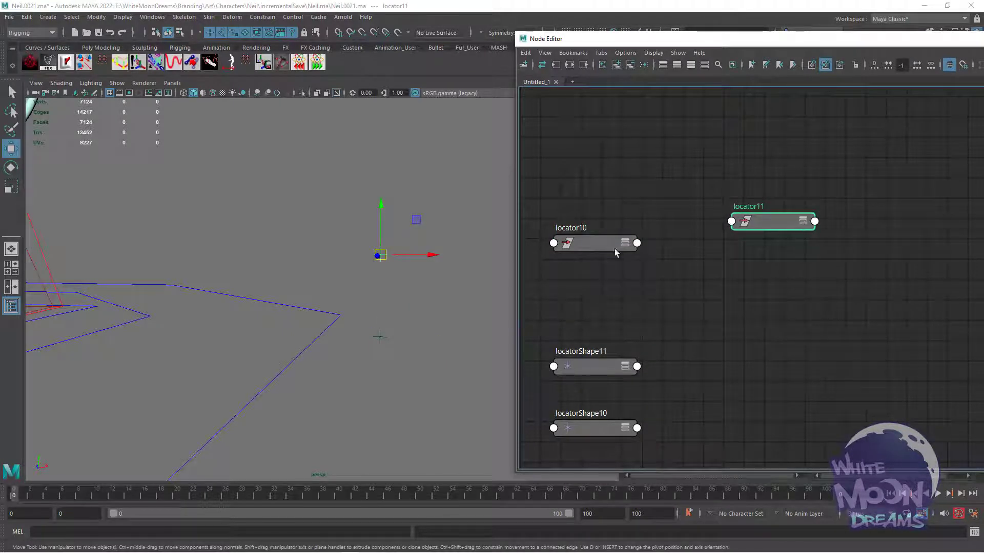
Step: Expand the locator10 node and connect its World Matrix[0] output to locator11's offsetParentMatrix input
left_click(626, 243)
left_click(626, 243)
left_click_drag(616, 240, 624, 112)
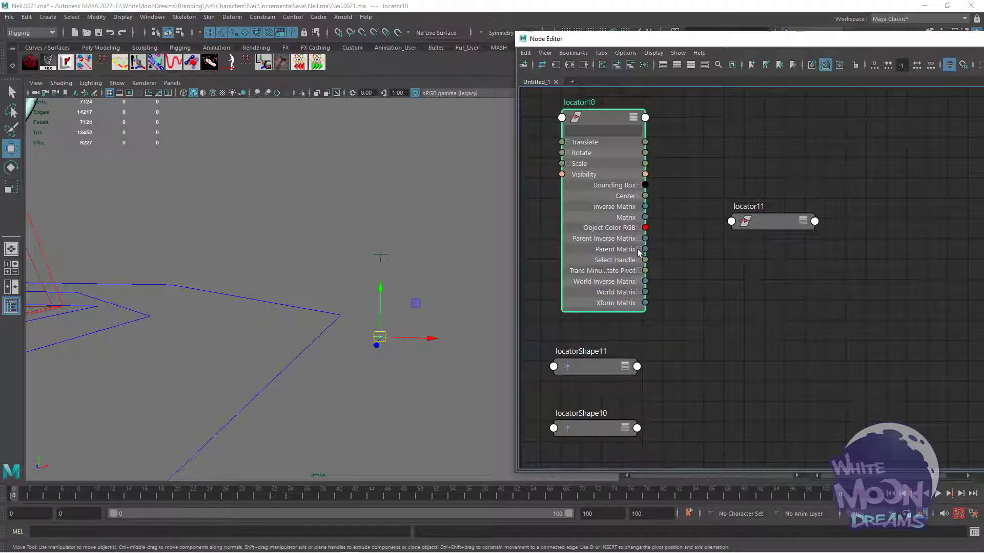
left_click(639, 292)
left_click_drag(645, 302, 738, 223)
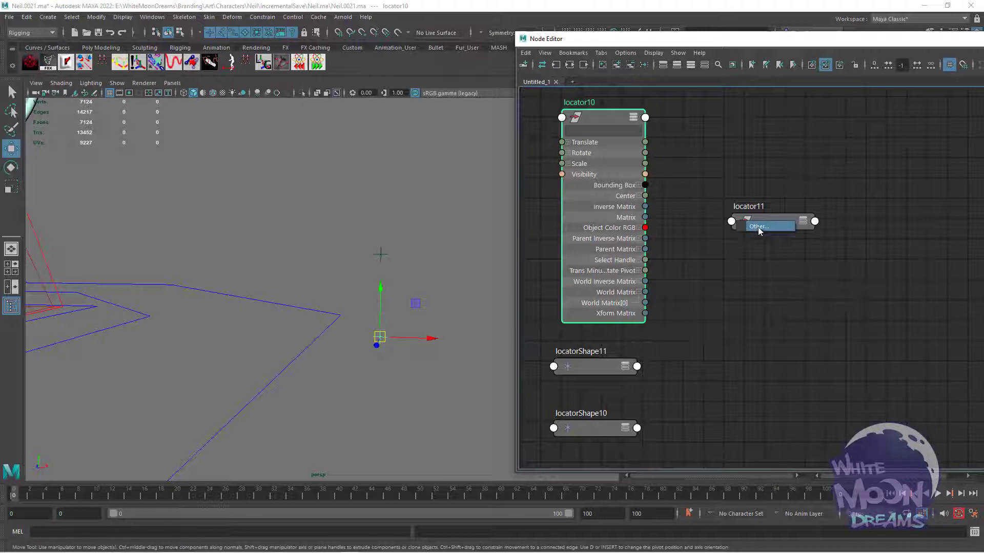
left_click(758, 227)
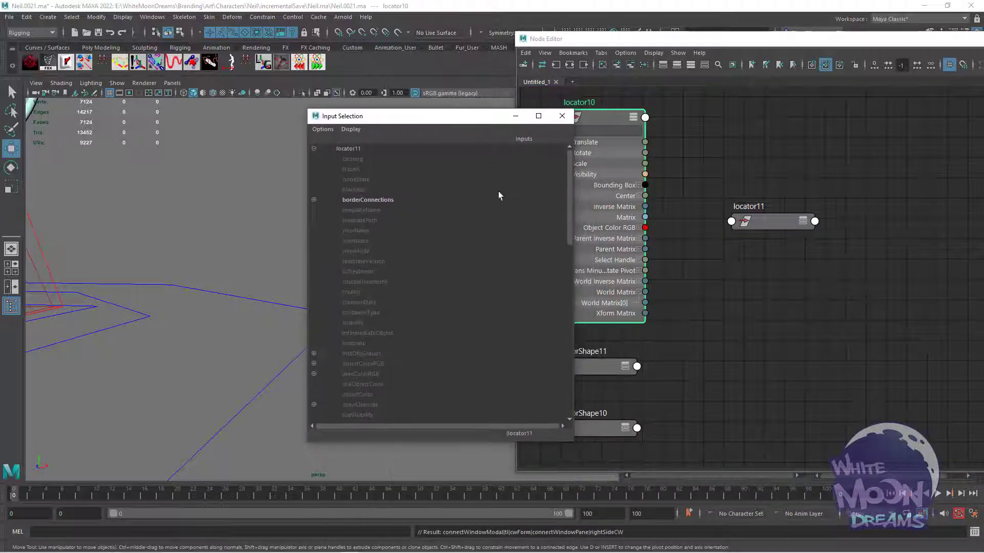
left_click_drag(567, 197, 562, 360)
left_click(379, 321)
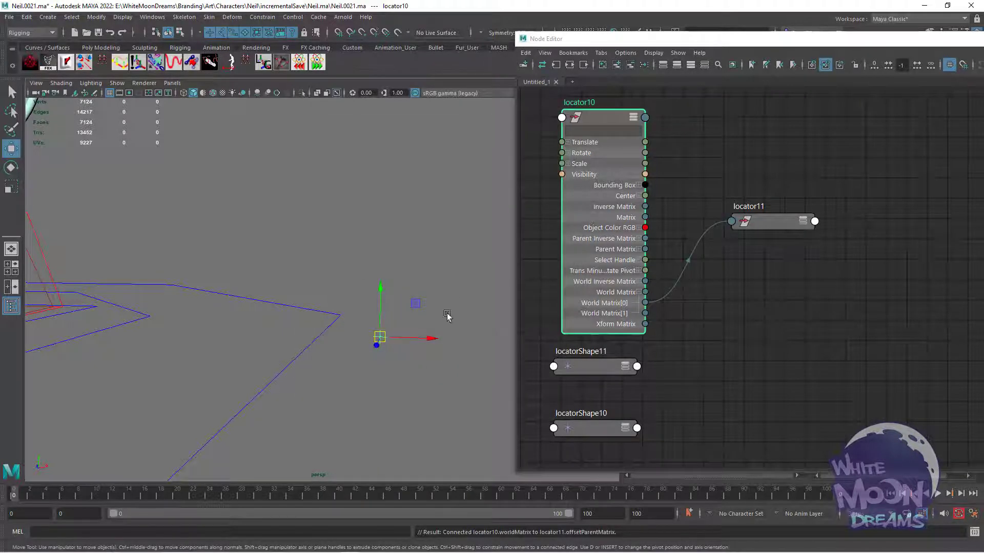
Step: Move the Node Editor out of the way and set locator11's Translate X and Y to 0
right_click_drag(472, 310, 443, 287, "alt")
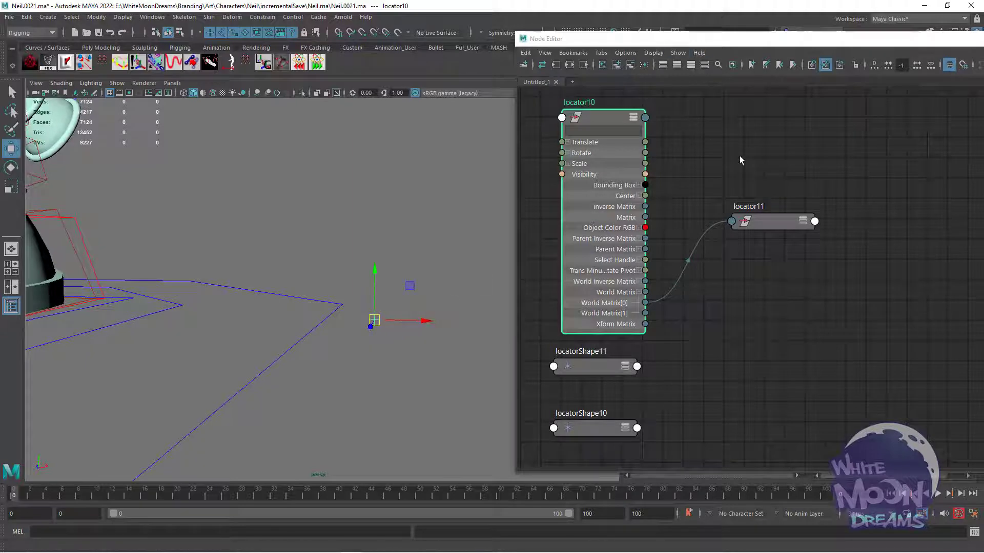
left_click(773, 221)
left_click_drag(751, 45, 983, 67)
left_click_drag(951, 112, 944, 125)
type("0")
key("Return")
Step: Raise locator11 to about 22.7 on Y and move locator10 to about X 117.7, Y 5.5, Z -0.9
left_click_drag(381, 240, 407, 243, "alt")
left_click_drag(381, 274, 388, 142)
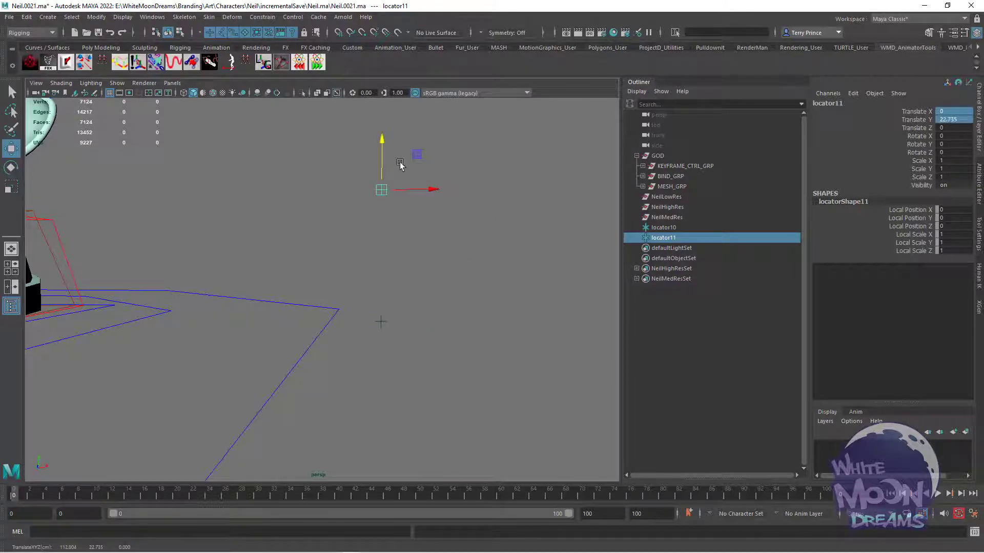
left_click_drag(408, 341, 394, 306)
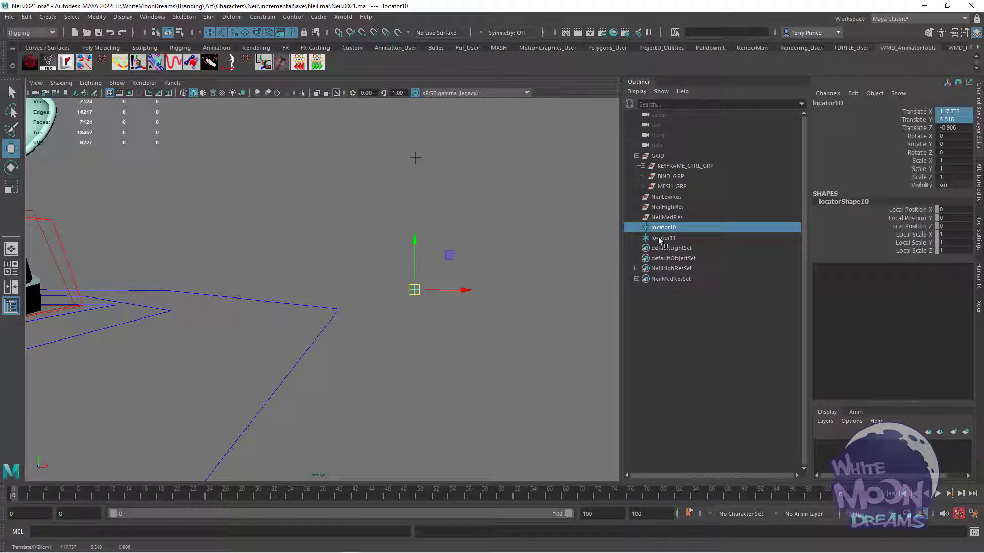
Step: Move locator11 to about X 12.6, Y 20.4 and key it at frame 0, then reposition locator10 to about X 114.5
left_click_drag(399, 150, 498, 172)
key("s")
left_click_drag(424, 295, 395, 287)
Step: At frame 10, move locator11 along X to about -18 and set a keyframe
left_click(469, 168)
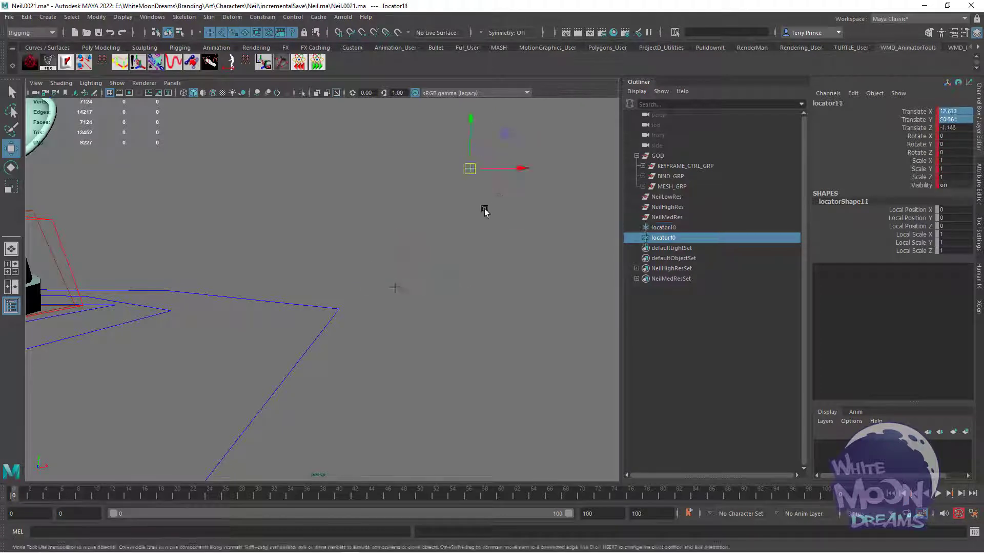
left_click_drag(60, 498, 99, 496)
left_click_drag(521, 169, 340, 172)
key("s")
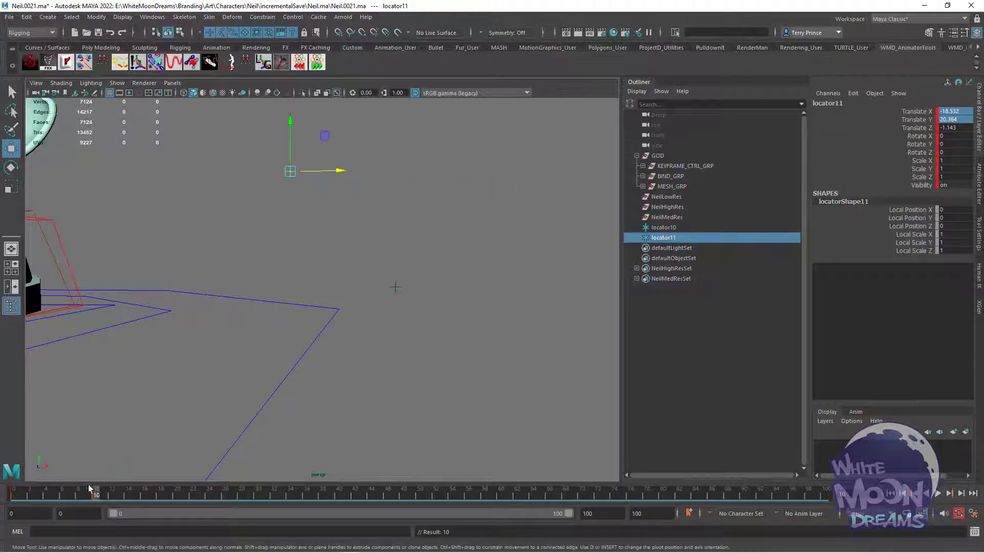
Step: Shift locator10 outward and scrub back to frame 4 to check locator11's animation on top of it
mouse_move(93, 490)
left_mouse_down()
mouse_move(63, 492)
mouse_move(89, 489)
left_mouse_up()
left_click(394, 286)
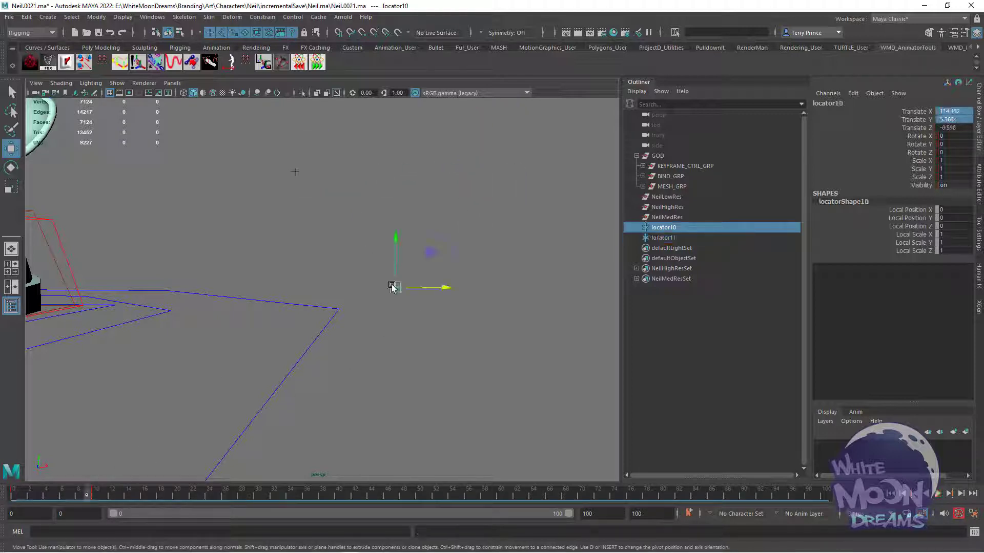
left_click_drag(393, 287, 514, 273)
left_click_drag(78, 490, 46, 492)
Step: Delete both test locators and bring the character rig back into view
left_click(662, 238, "shift")
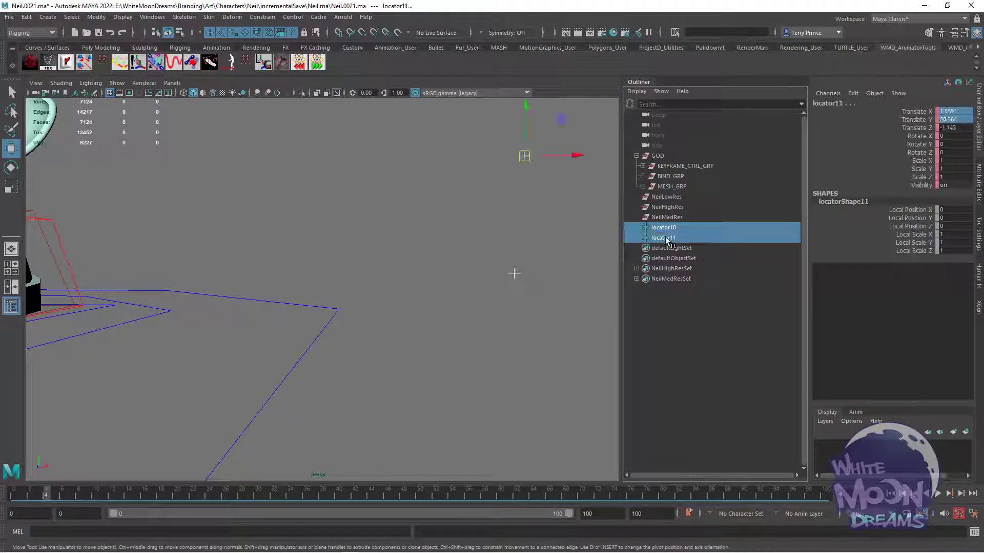
key("Delete")
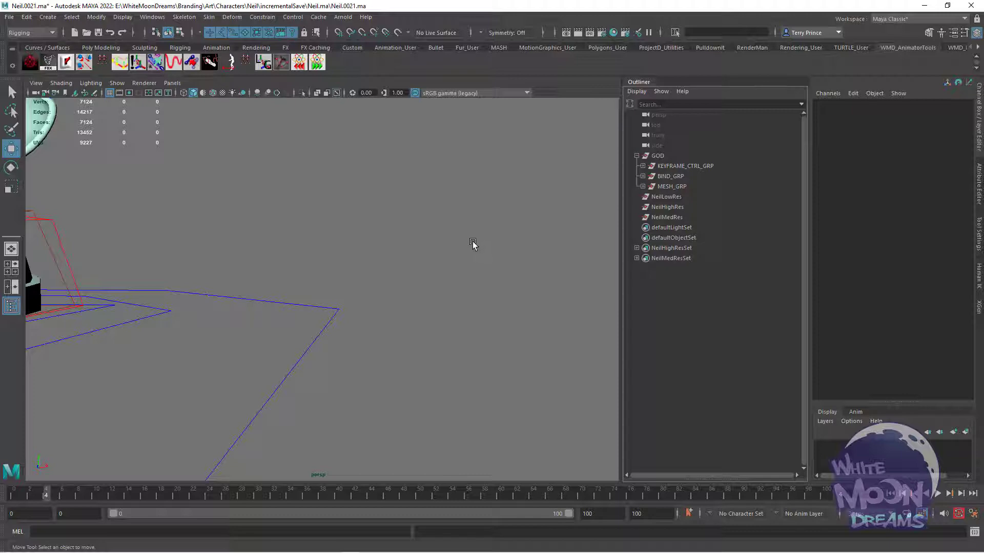
right_click_drag(473, 244, 446, 237, "alt")
middle_click_drag(446, 237, 490, 258, "alt")
scroll(490, 259, "down", 8)
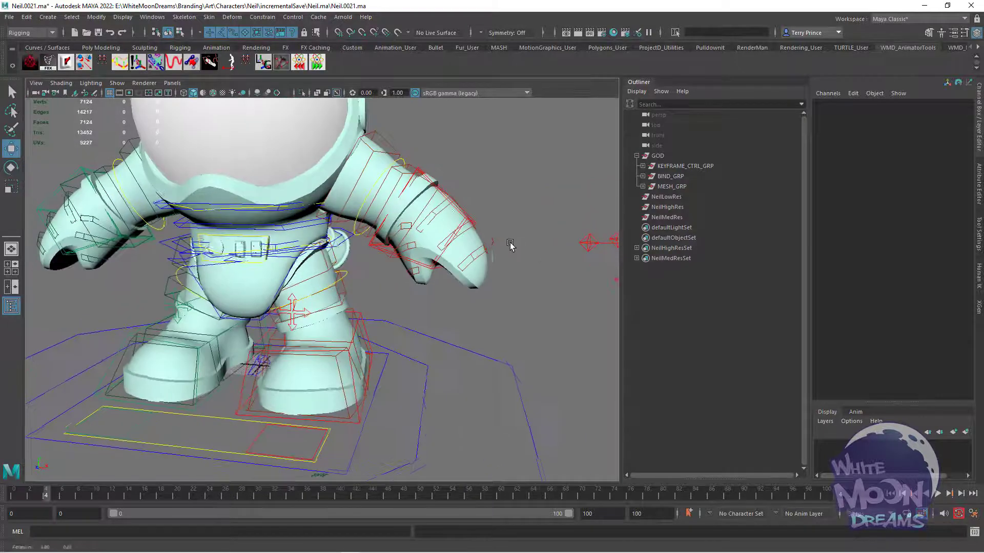
Step: Inspect the first FK spine control, spine_1_fk_CTRL, and its parent group spine_1_fk_CTRLZero on the character rig
left_click_drag(556, 260, 519, 246, "alt")
middle_click_drag(519, 245, 546, 242, "alt")
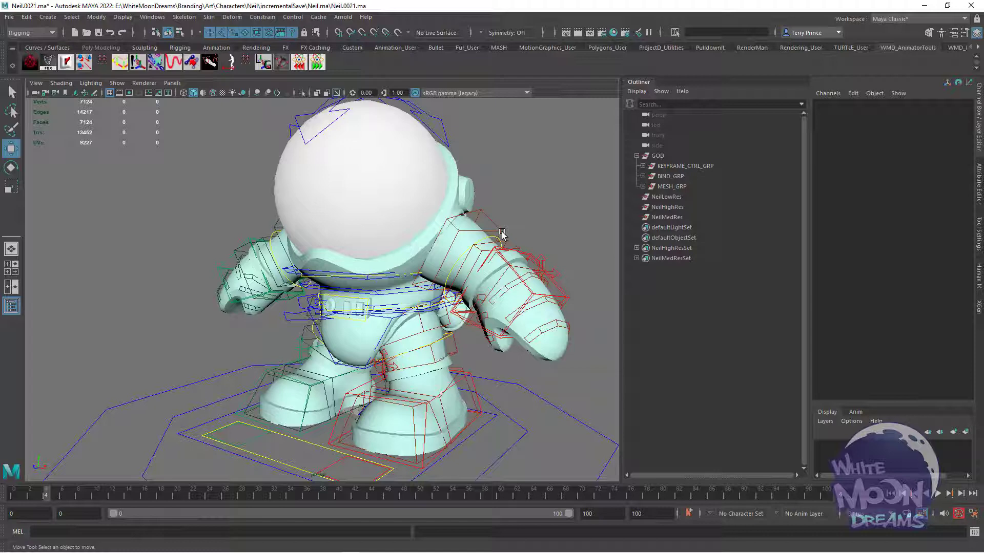
left_click_drag(543, 226, 510, 230, "alt")
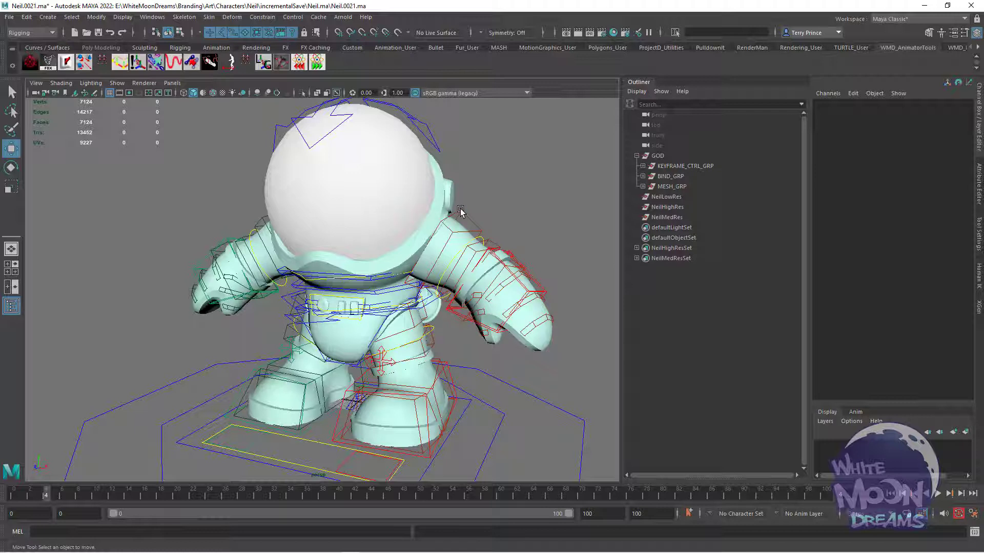
scroll(440, 299, "up", 2)
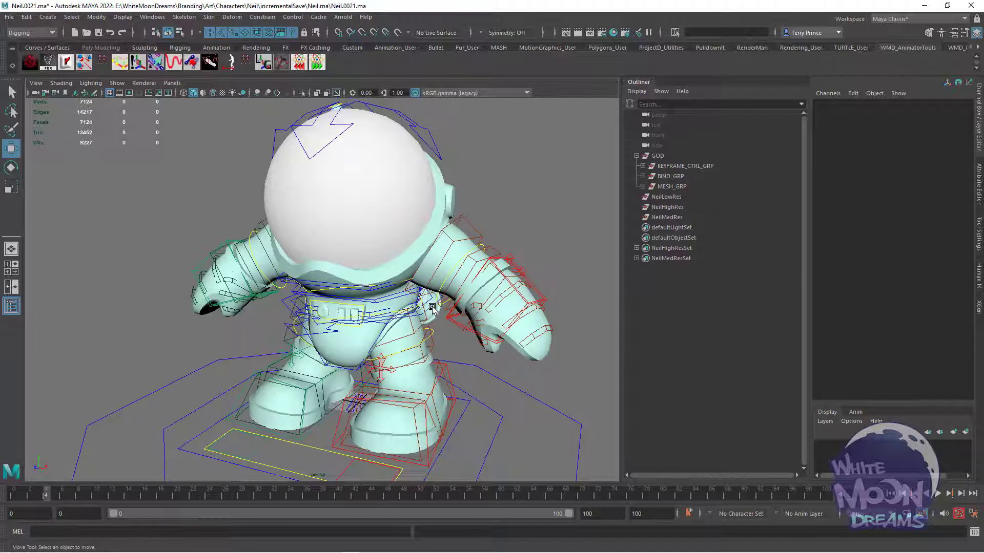
scroll(441, 302, "up", 5)
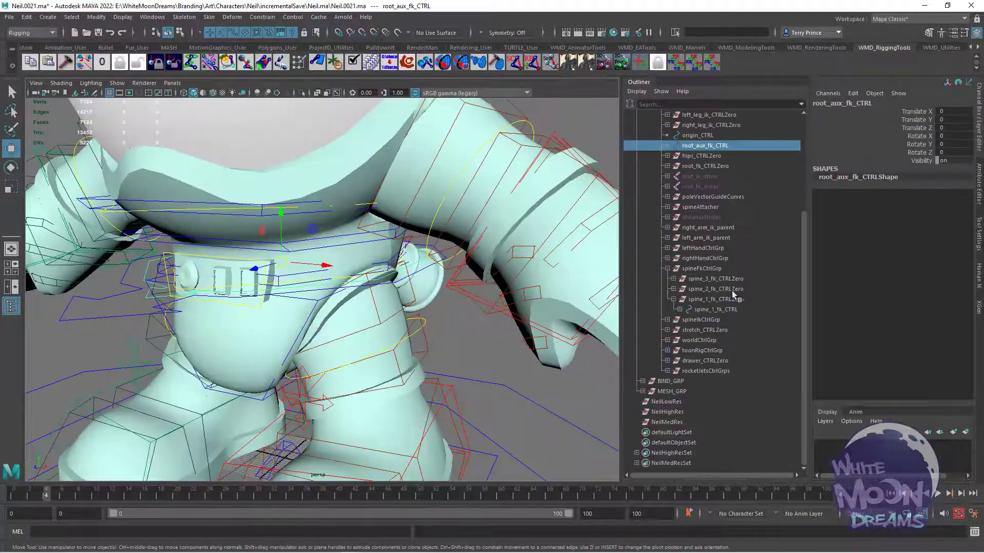
left_click_drag(473, 349, 499, 320, "alt")
right_click_drag(498, 321, 528, 319, "alt")
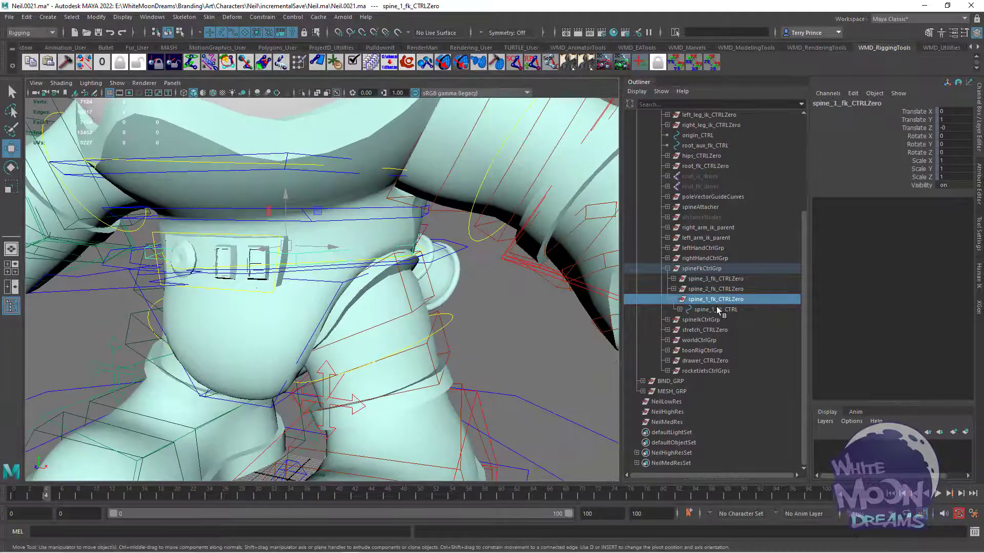
left_click(722, 308)
left_click(723, 301)
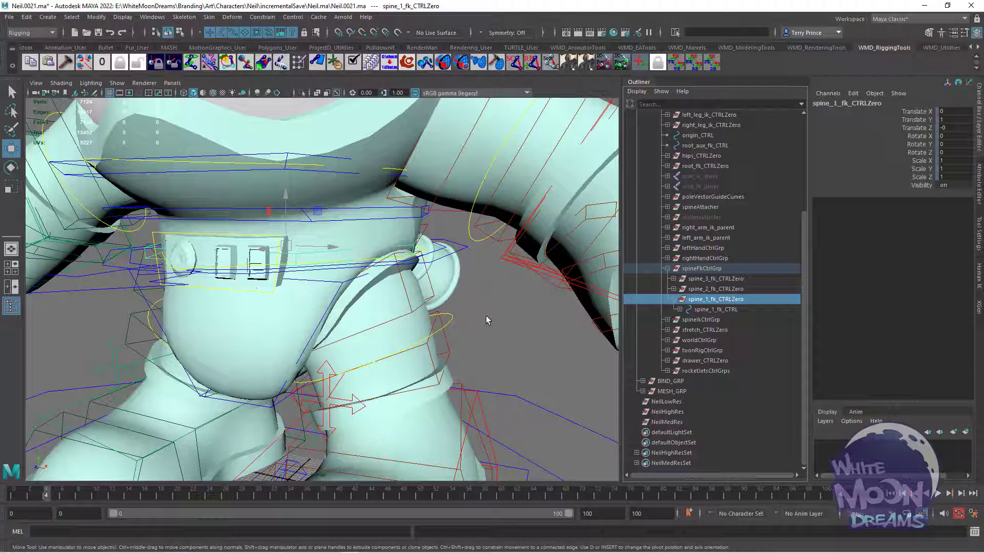
left_click(745, 310)
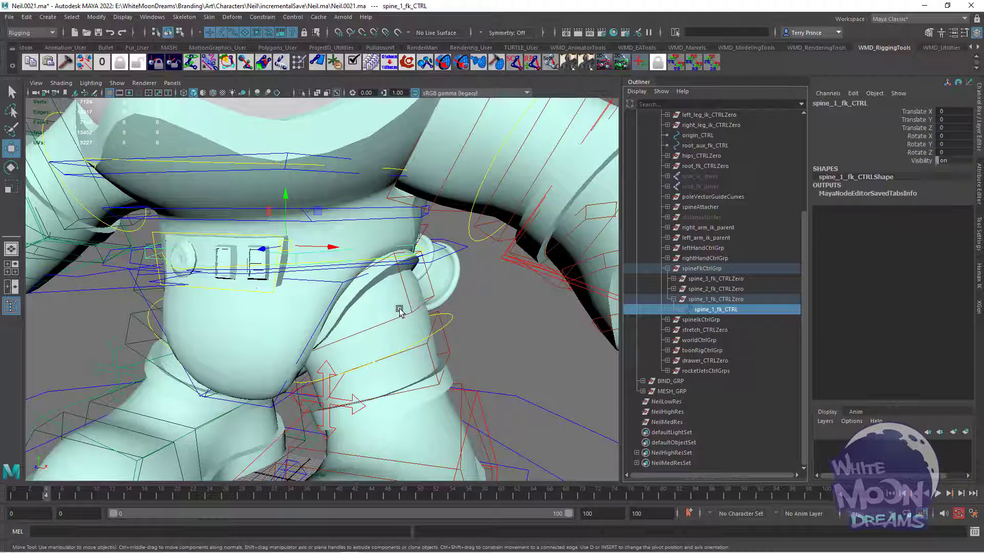
left_click(728, 300)
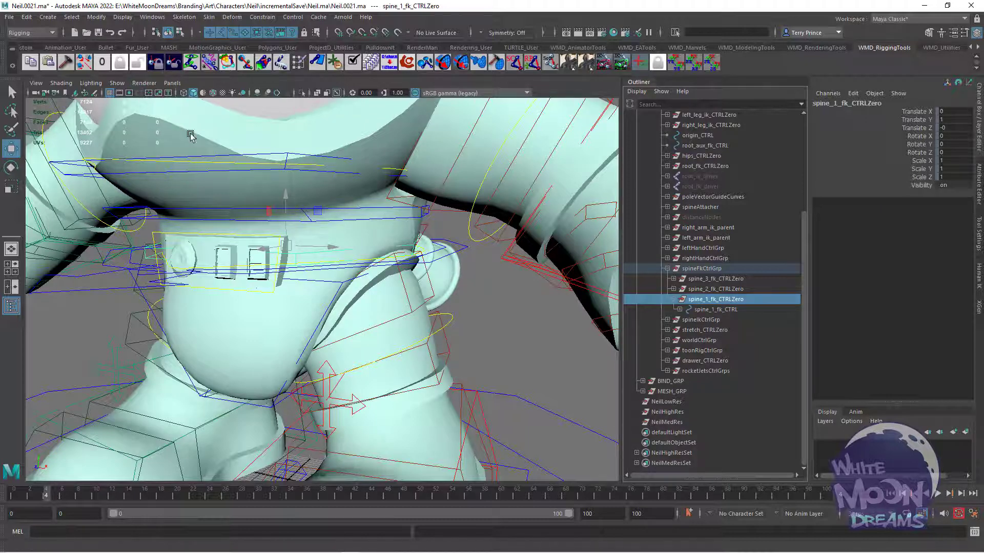
scroll(508, 290, "down", 5)
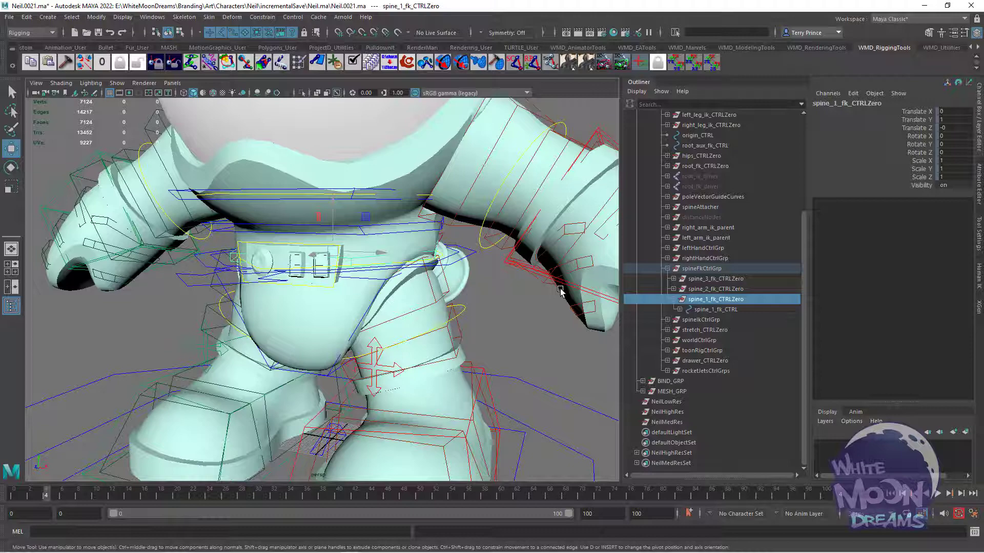
Step: Select root_aux_fk_CTRL and examine its position around the character's waist from several angles
left_click(702, 145)
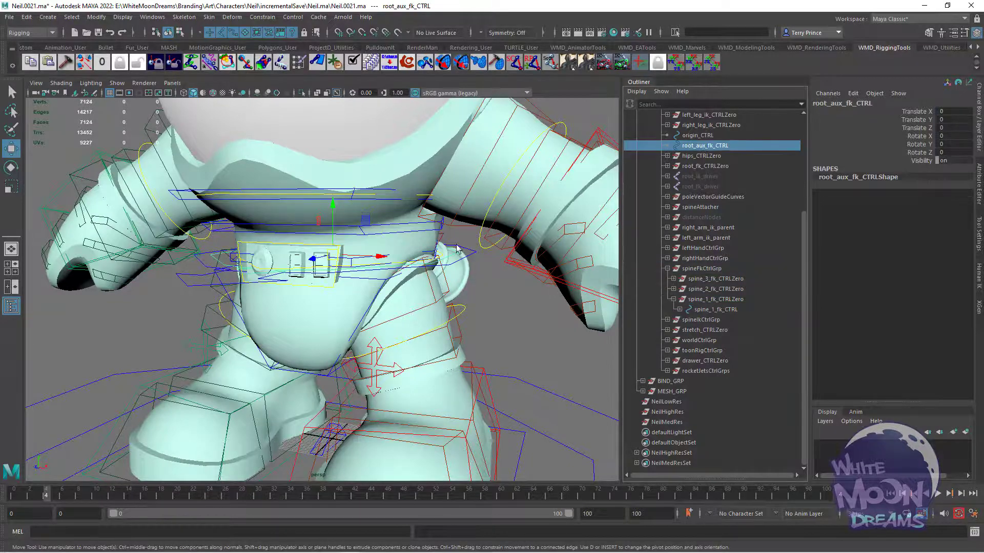
left_click_drag(461, 246, 500, 251, "alt")
right_click_drag(500, 251, 552, 242, "alt")
left_click_drag(546, 241, 522, 235, "alt")
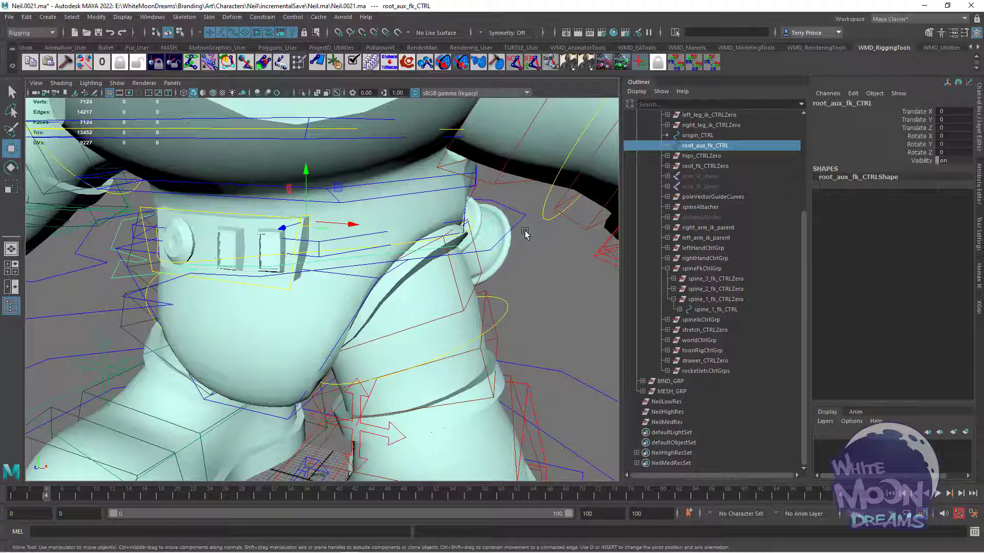
left_click_drag(445, 246, 376, 241, "alt")
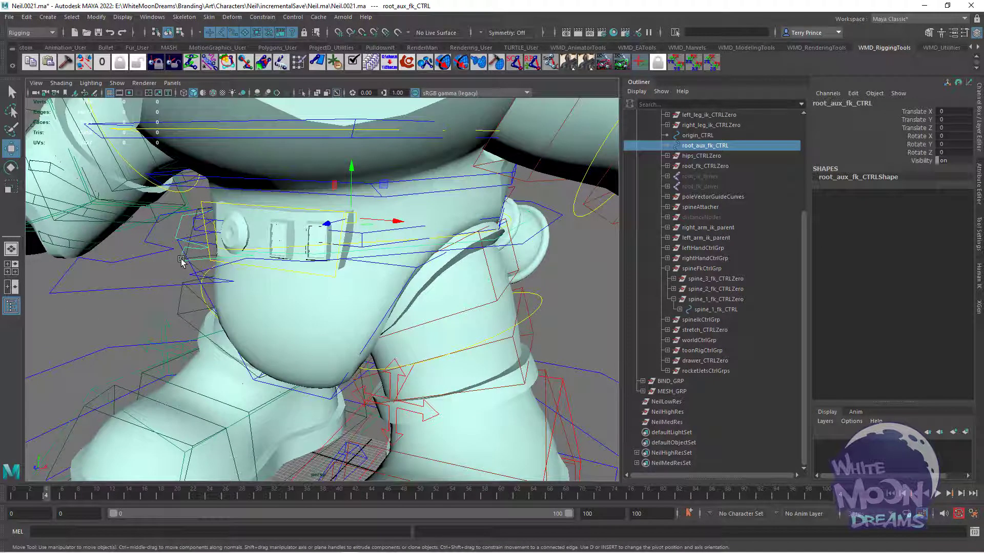
Step: Try moving root_fk_CTRL slightly downward at the waist and undo the move
left_click(153, 290)
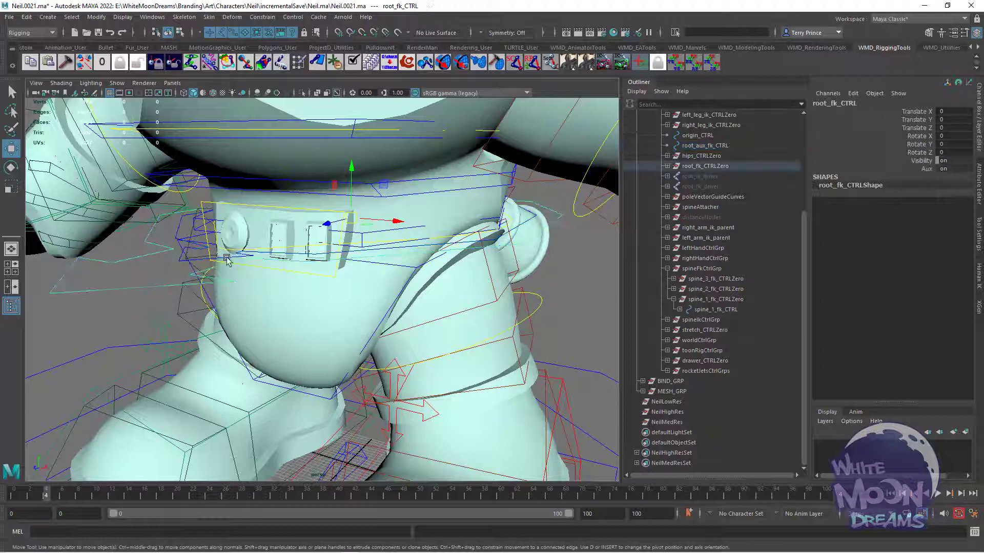
left_click_drag(349, 217, 351, 225)
left_click(183, 271)
key("ctrl+z")
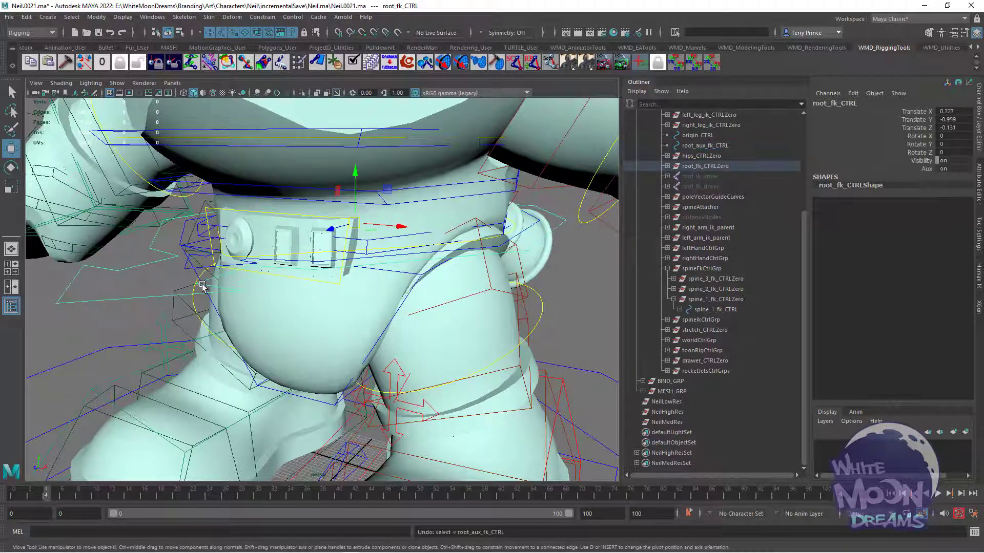
key("ctrl+z")
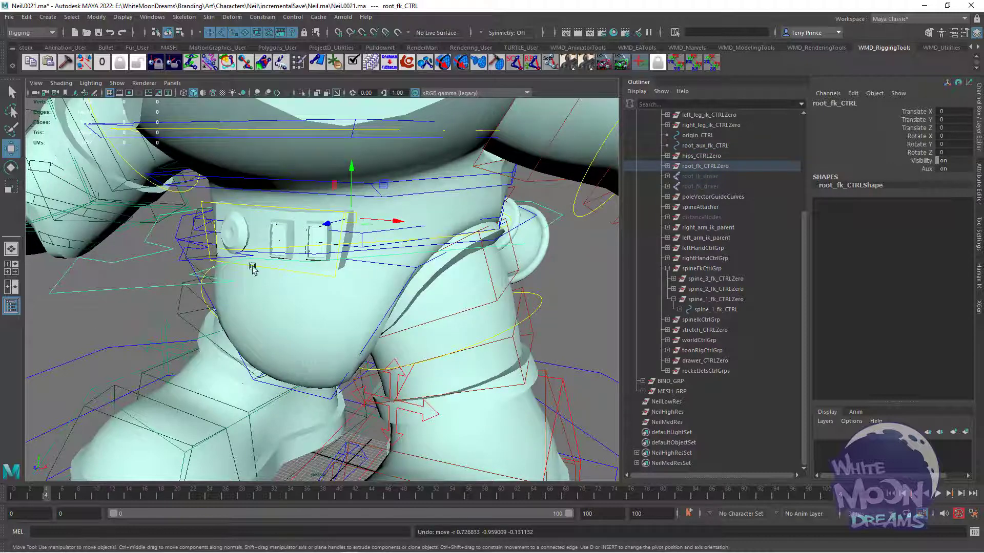
Step: Select root_fk_CTRL and root_aux_fk_CTRL in turn to compare the two waist controls, ending on root_aux_fk_CTRL
left_click_drag(438, 256, 199, 274, "alt")
left_click(705, 145)
left_click(179, 275)
right_click_drag(198, 272, 307, 277, "alt")
left_click_drag(308, 277, 330, 257, "alt")
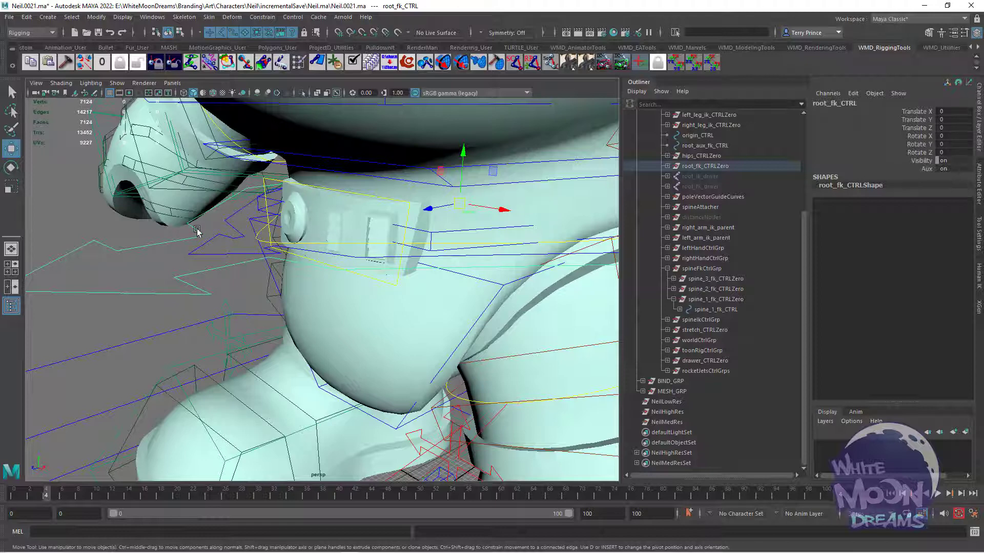
left_click(222, 232)
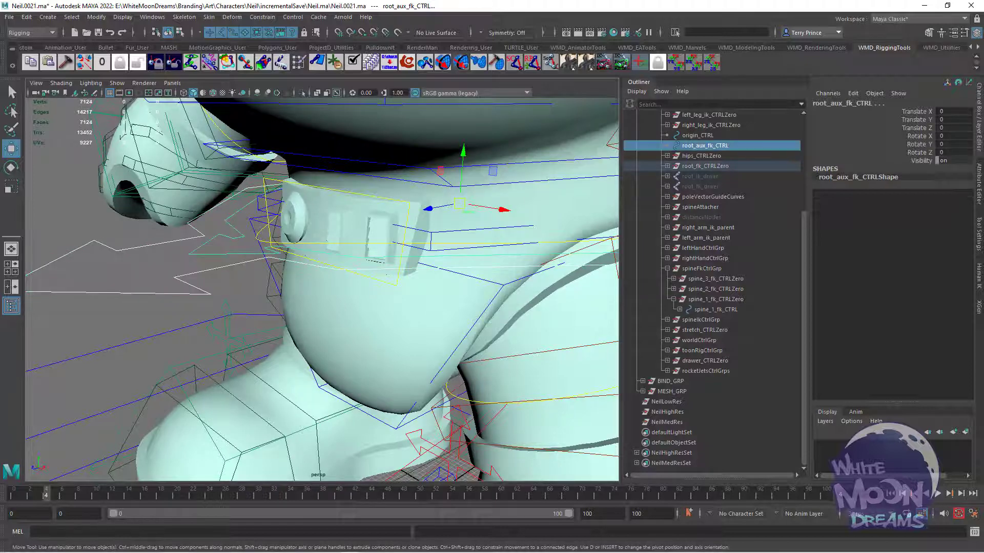
left_click(238, 237)
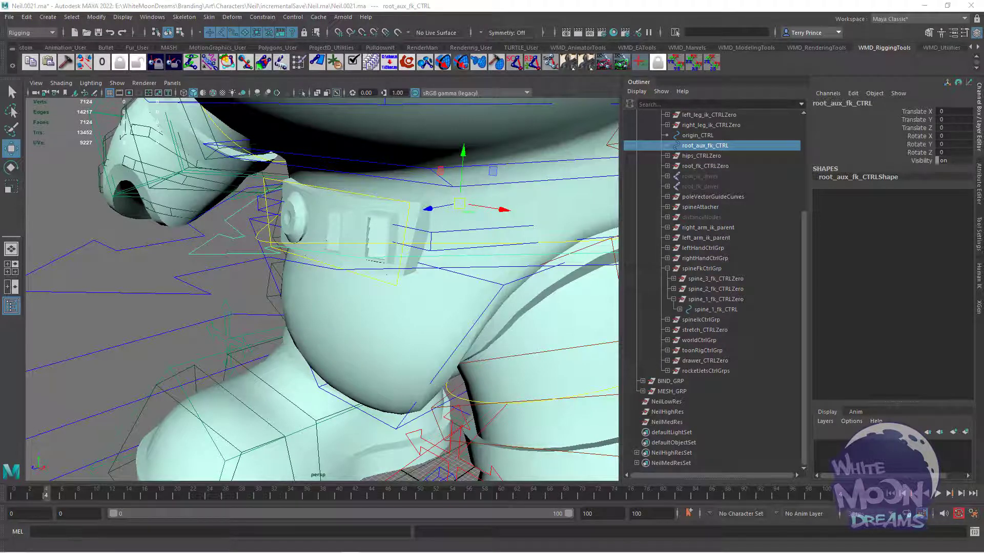
Step: Examine the connection between root_fk_CTRL and root_aux_fk_CTRL in the Node Editor and reselect spine_1_fk_CTRL
left_click_drag(983, 87, 553, 51)
scroll(457, 291, "up", 3)
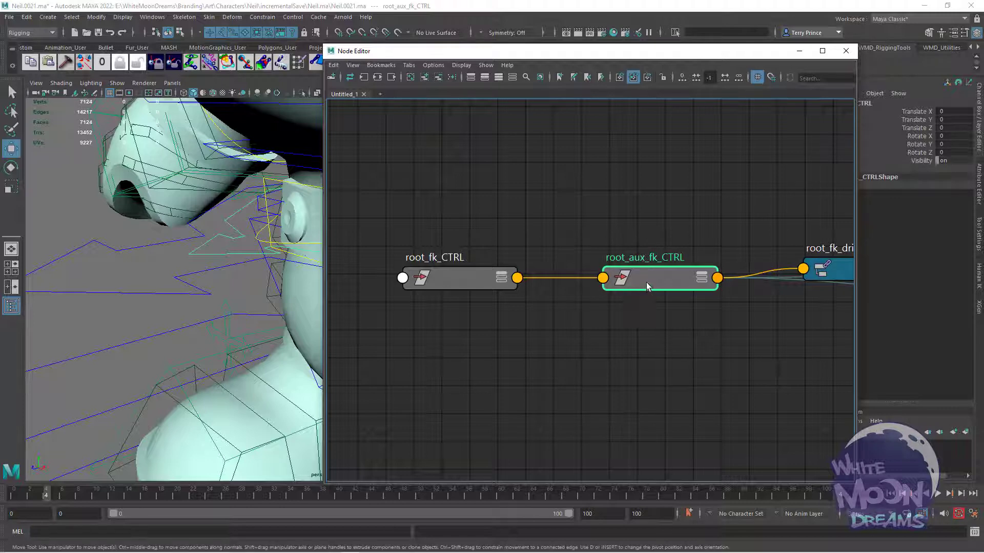
left_click_drag(657, 53, 983, 49)
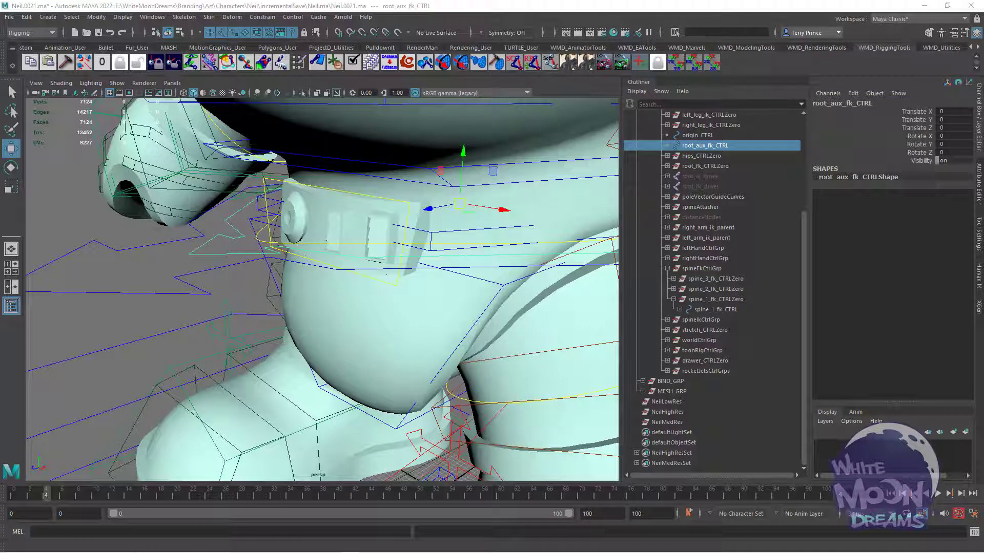
left_click(722, 300)
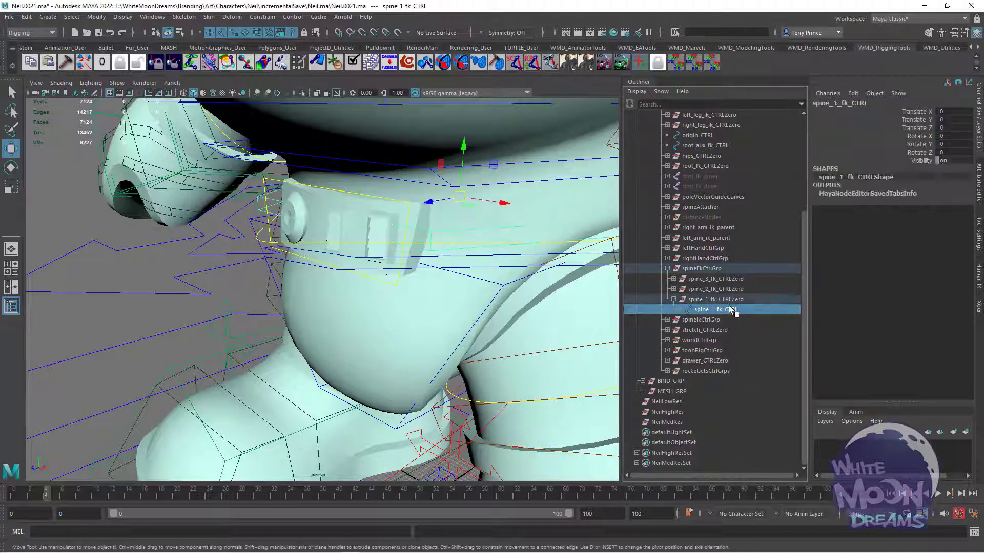
left_click(732, 309)
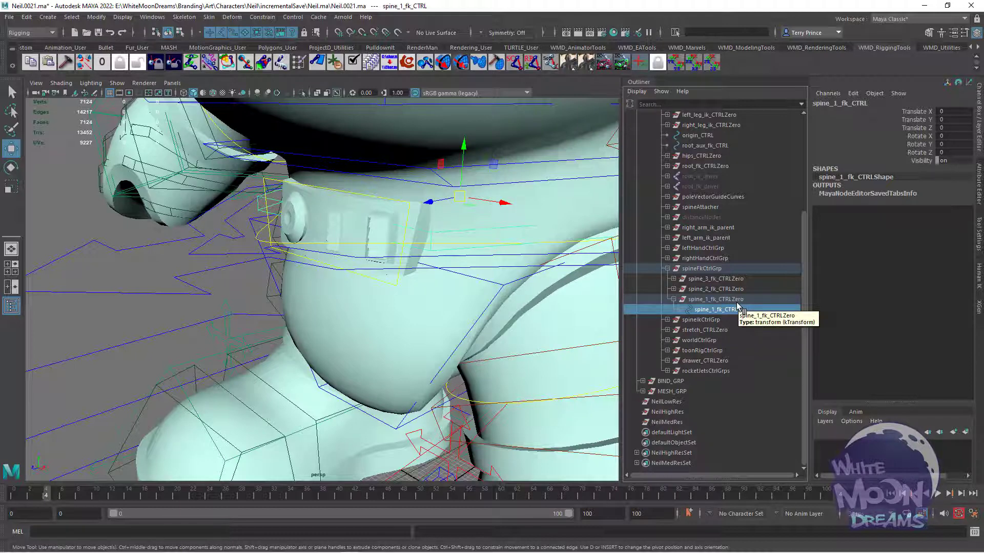
Step: Try moving the waist controls, including root_fk_CTRL, to test how the rig follows, and undo the moves
left_click_drag(448, 279, 319, 264, "alt")
scroll(334, 257, "up", 3)
left_click(204, 249)
left_click_drag(402, 211, 371, 240)
key("ctrl+z")
left_click(165, 275)
scroll(279, 249, "down", 4)
left_click_drag(279, 248, 395, 229, "alt")
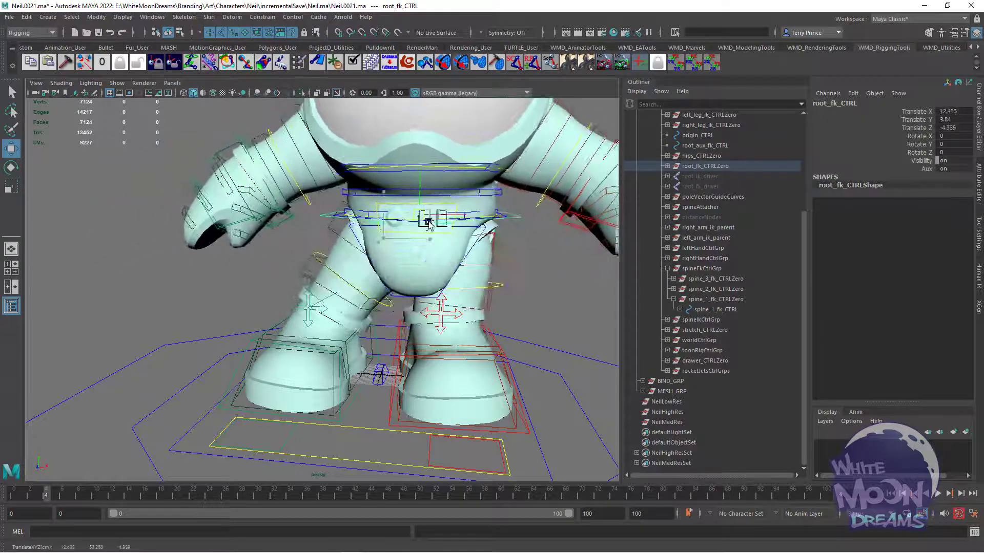
key("ctrl+z")
left_click_drag(505, 244, 472, 264, "alt")
scroll(465, 246, "up", 4)
scroll(465, 251, "up", 2)
middle_click_drag(457, 239, 448, 260, "alt")
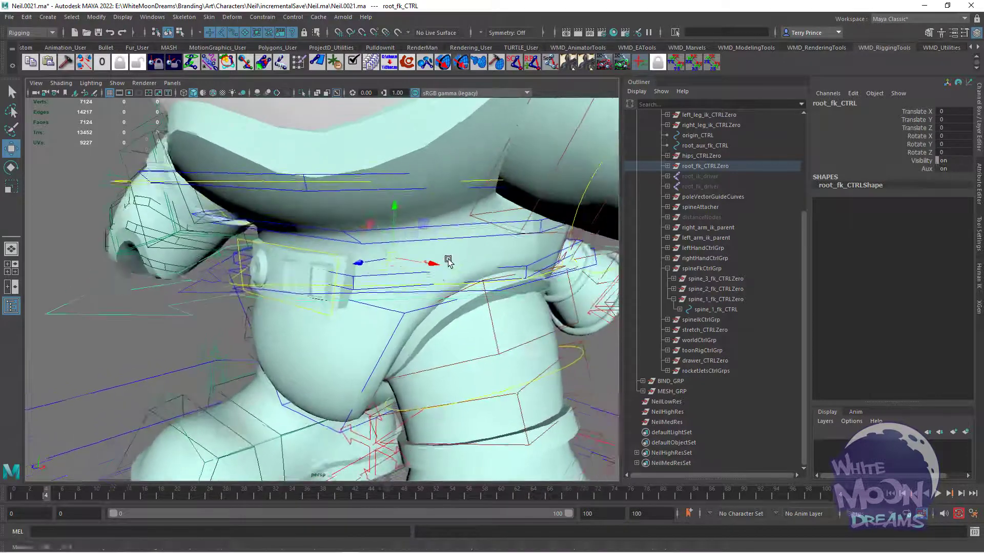
left_click_drag(447, 260, 470, 253, "alt")
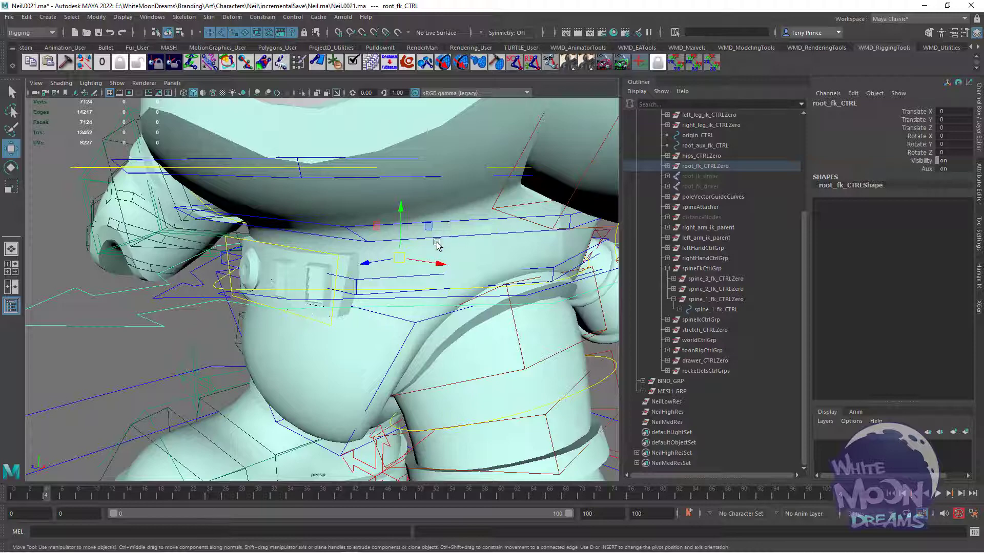
mouse_move(490, 248)
left_mouse_down("alt")
mouse_move(499, 241)
mouse_move(484, 232)
mouse_move(490, 237)
left_mouse_up("alt")
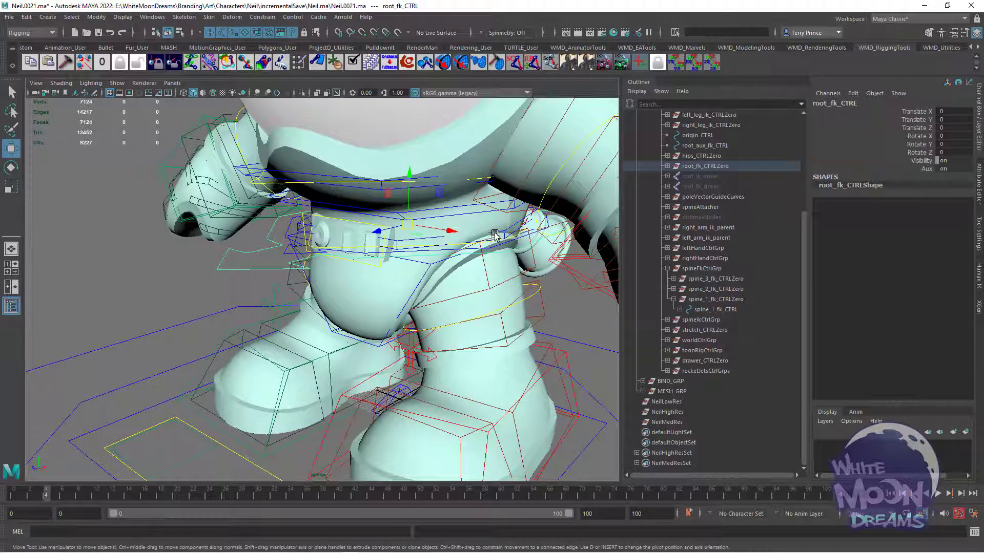
Step: Try moving the whole character with the MoveScaleRotate control at its feet and undo the move
right_click_drag(525, 296, 451, 287, "alt")
middle_click_drag(451, 287, 456, 250, "alt")
left_click(496, 306)
left_click_drag(504, 280, 491, 272, "alt")
left_click_drag(384, 297, 353, 266)
right_click_drag(417, 246, 408, 290, "alt")
left_click_drag(409, 290, 446, 266, "alt")
right_click_drag(446, 266, 457, 268, "alt")
middle_click_drag(457, 268, 389, 292, "alt")
left_click_drag(389, 292, 476, 264, "alt")
key("ctrl+z")
middle_click_drag(477, 263, 341, 264, "alt")
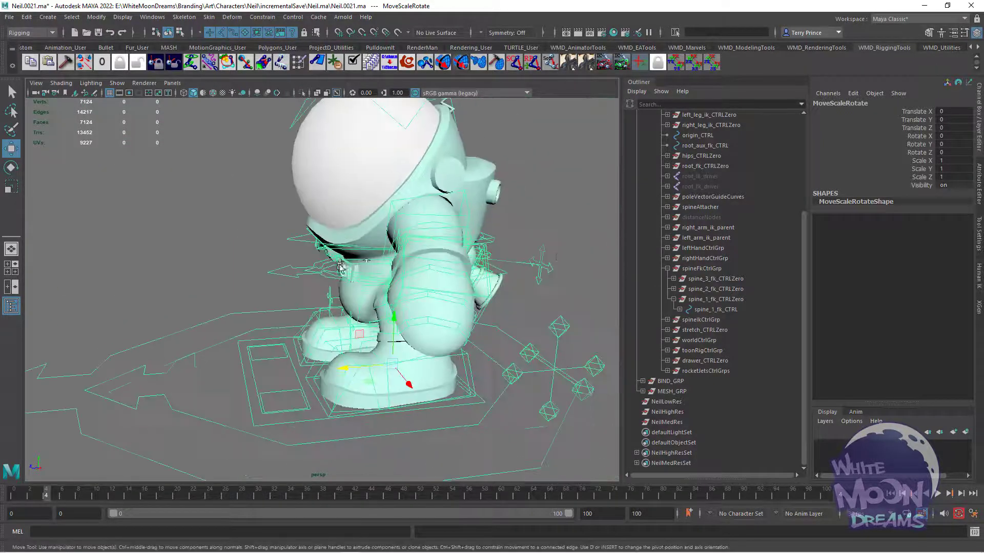
left_click_drag(341, 266, 446, 260, "alt")
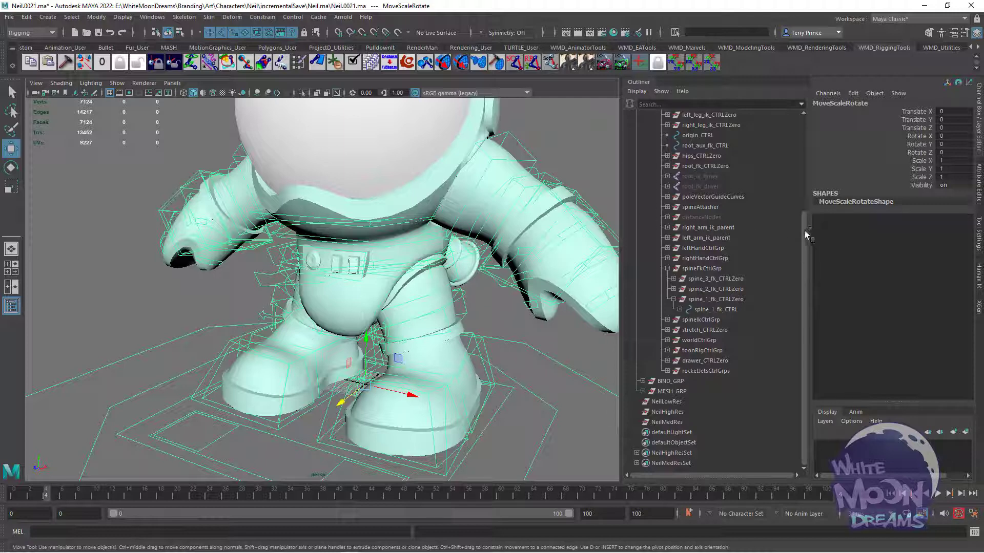
Step: Inspect spineFkCtrlGrp and spine_1_fk_CTRLZero in relation to the MoveScaleRotate and root_aux_fk_CTRL controls
left_click(709, 269)
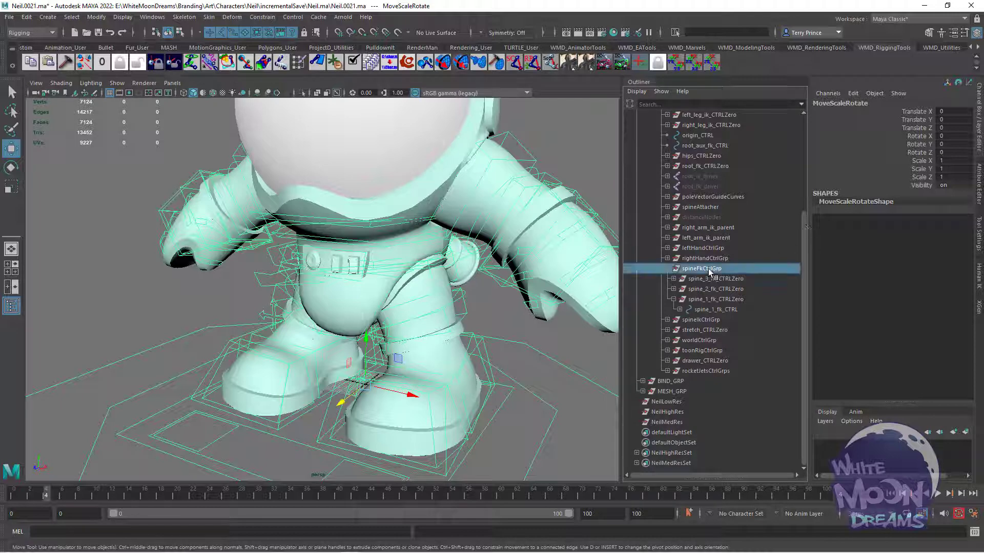
key("f")
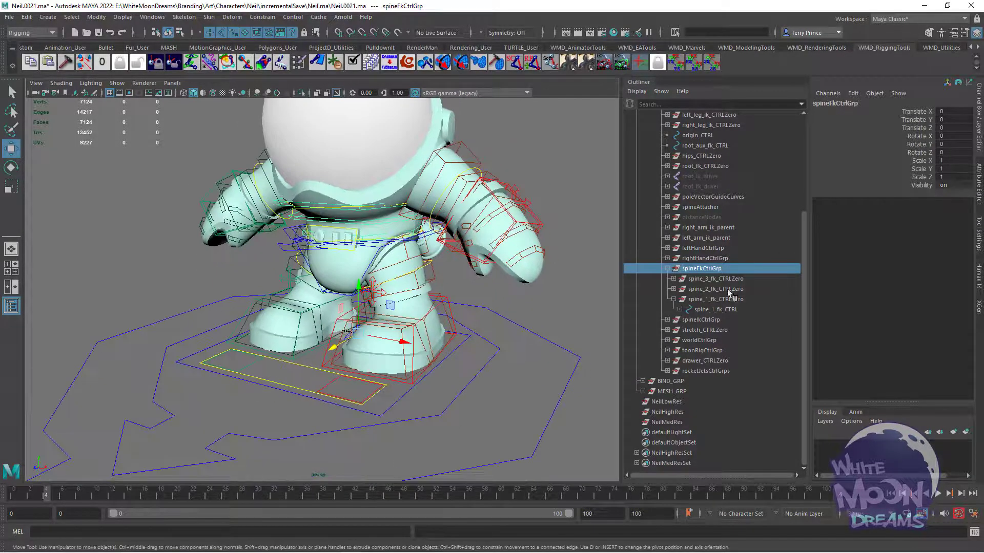
key("f")
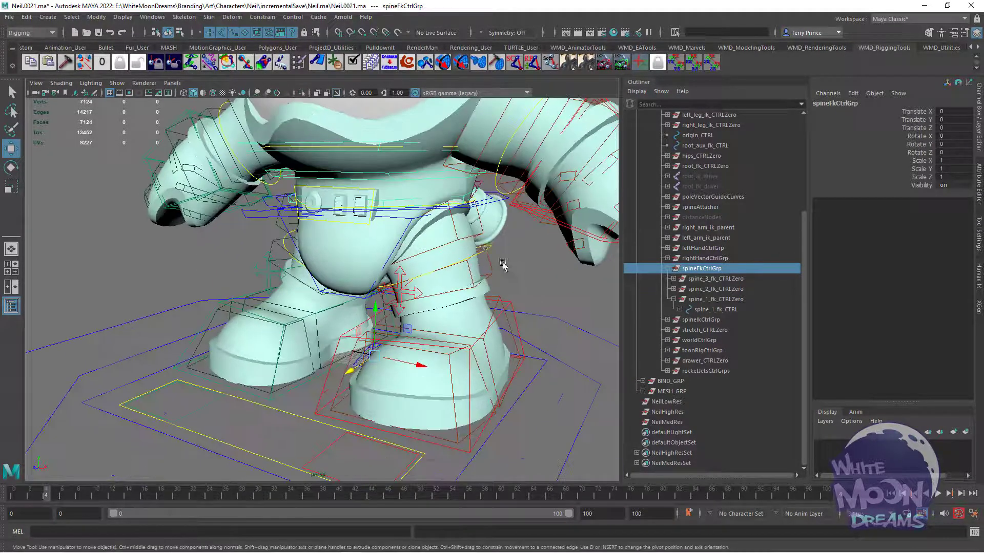
left_click(716, 299)
key("f")
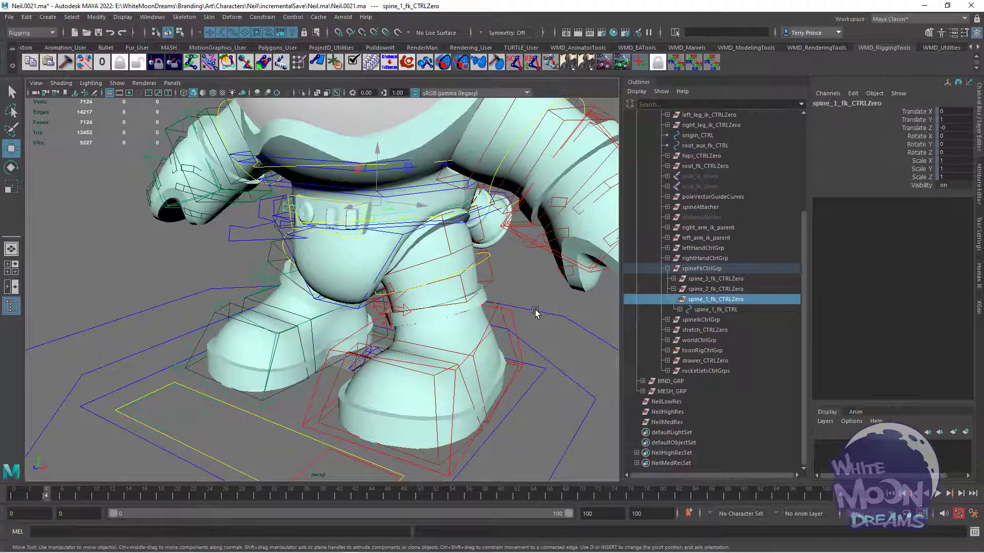
right_click_drag(552, 277, 522, 270, "alt")
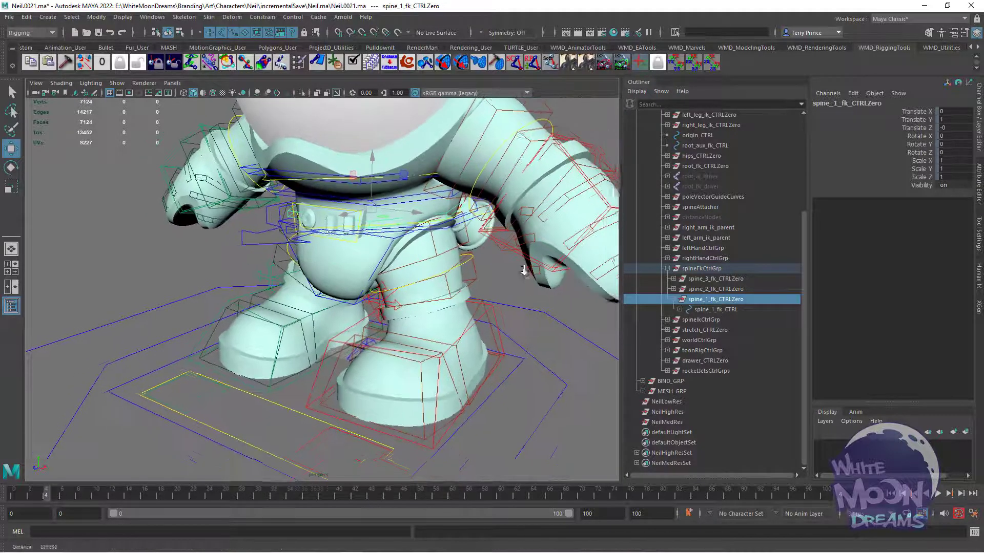
left_click(551, 312)
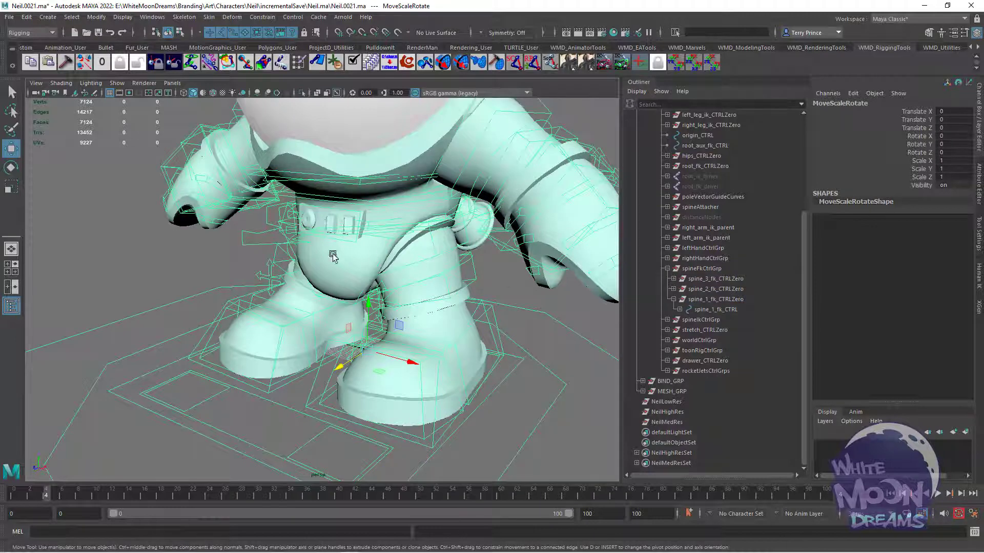
left_click(287, 234)
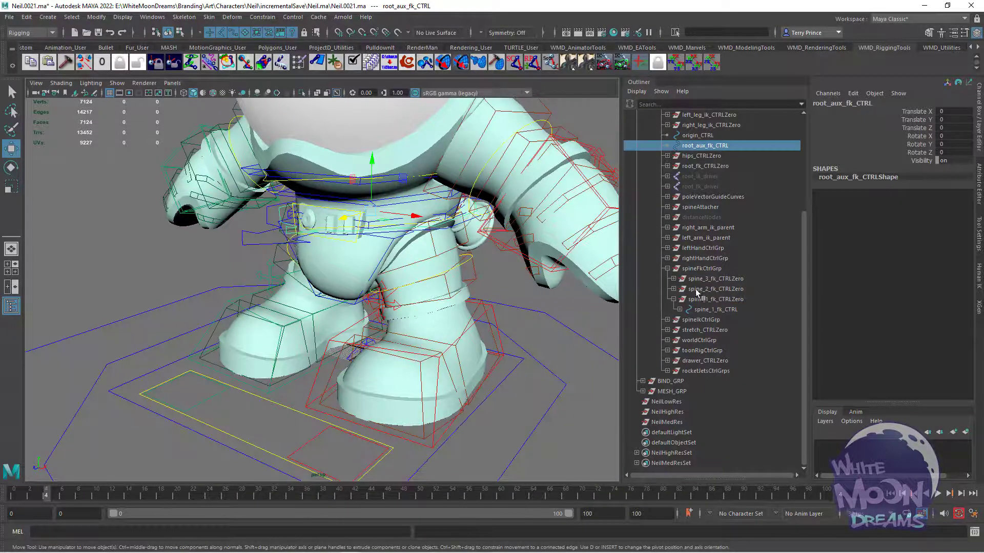
Step: Select spine_1_fk_CTRLZero, view the waist area, and open the scene file Neil.ma
left_click(716, 301)
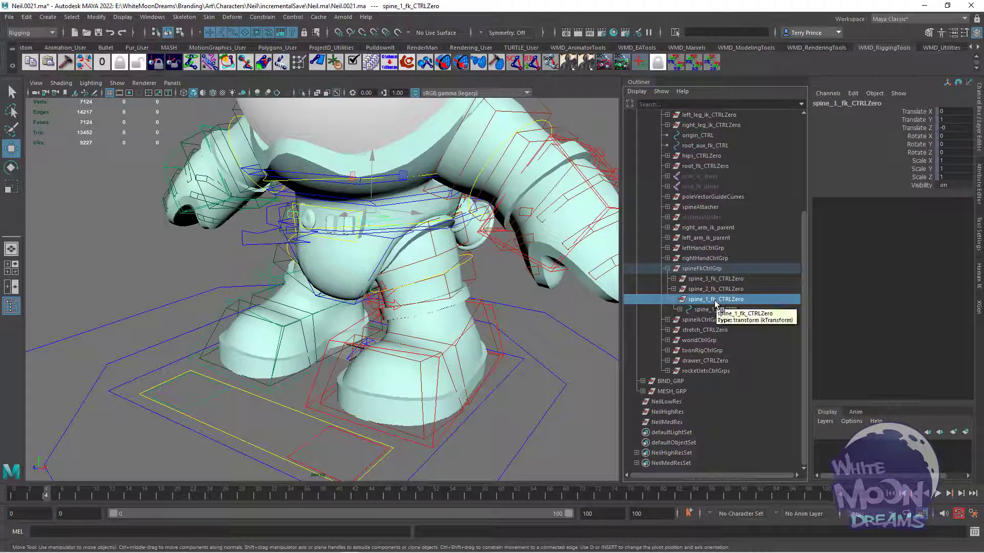
mouse_move(522, 244)
left_mouse_down("alt")
mouse_move(530, 251)
mouse_move(518, 250)
left_mouse_up("alt")
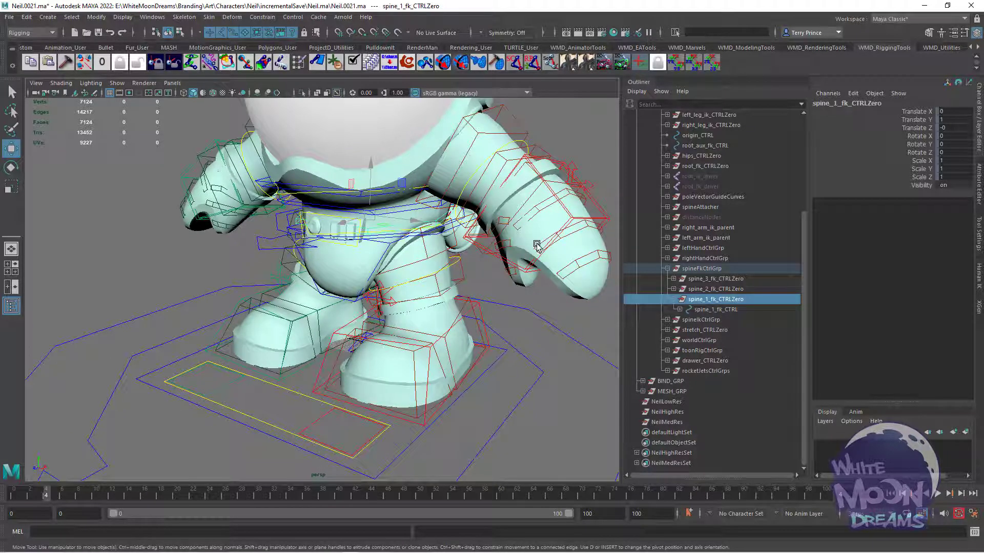
left_click(9, 17)
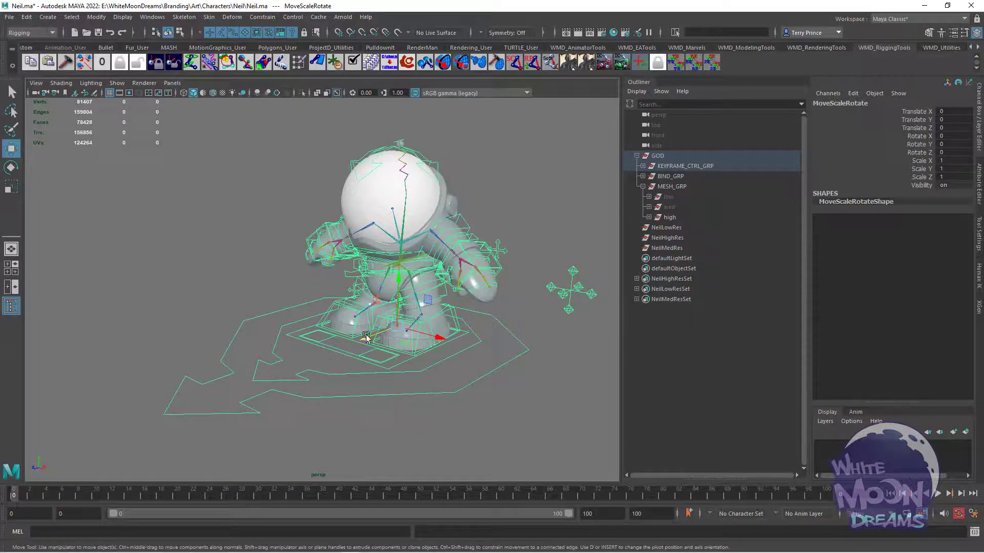
Step: Try moving the MoveScaleRotate control at the character's feet and undo the move
left_click(343, 346)
left_click_drag(343, 346, 311, 339)
key("ctrl+z")
Step: Select spine_1_fk_CTRL at the waist and reveal it in the Outliner hierarchy under spineFkCtrlGrp
right_click_drag(307, 288, 532, 282, "alt")
middle_click_drag(533, 282, 374, 294, "alt")
right_click_drag(374, 294, 472, 279, "alt")
left_click_drag(369, 322, 402, 303, "alt")
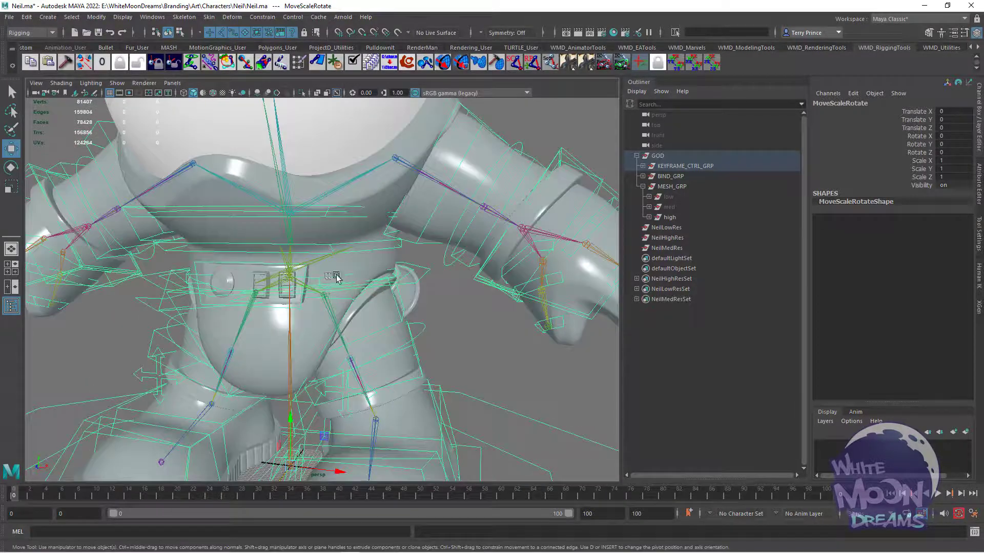
left_click(336, 278)
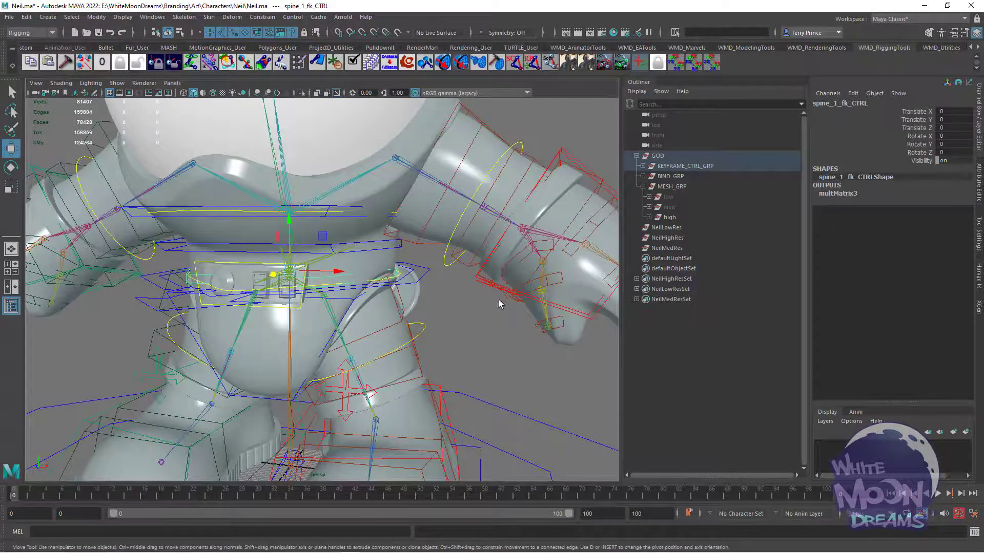
left_click_drag(498, 307, 597, 282, "alt")
key("f")
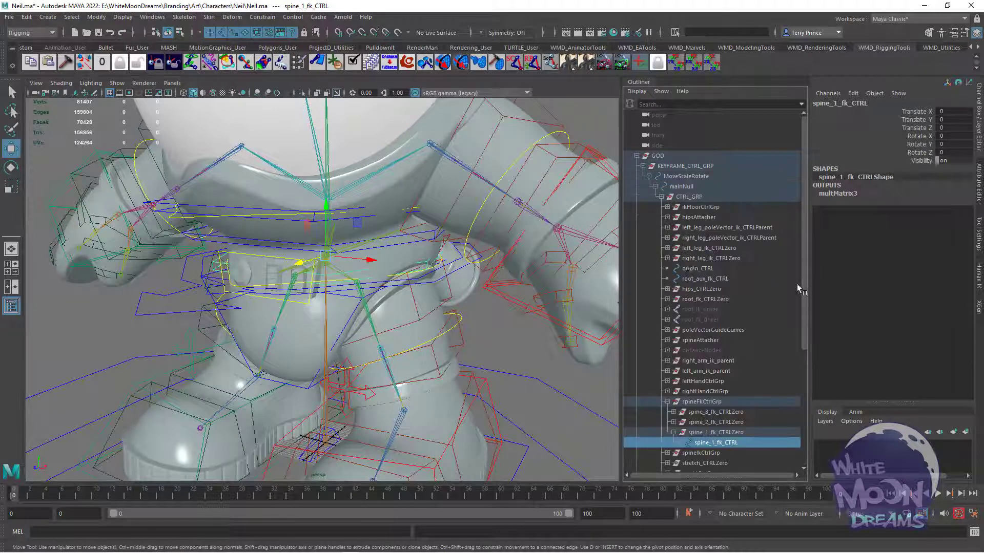
left_click_drag(802, 296, 801, 357)
right_click_drag(444, 296, 500, 307, "alt")
middle_click_drag(499, 307, 509, 309, "alt")
left_click_drag(510, 311, 494, 302, "alt")
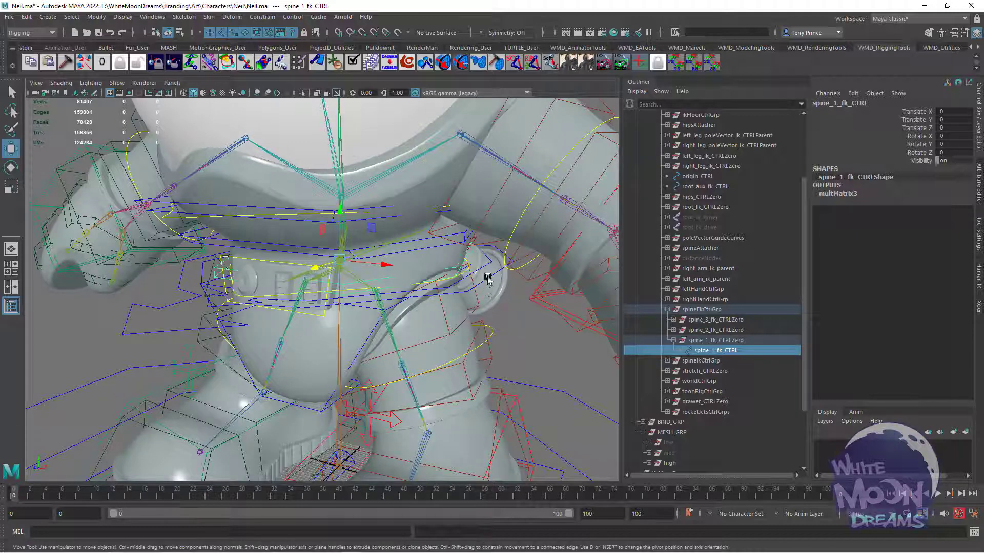
scroll(485, 282, "up", 3)
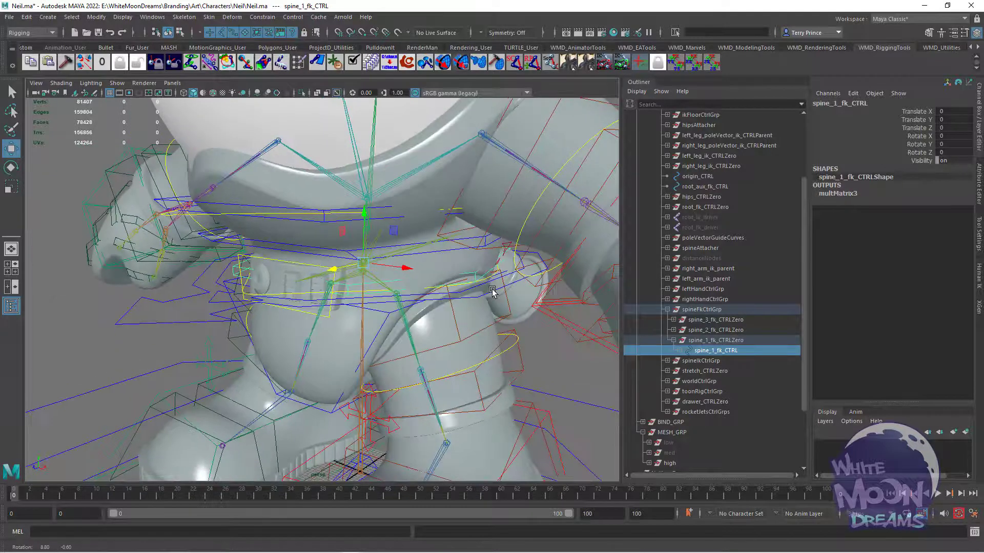
middle_click_drag(483, 280, 464, 297, "alt")
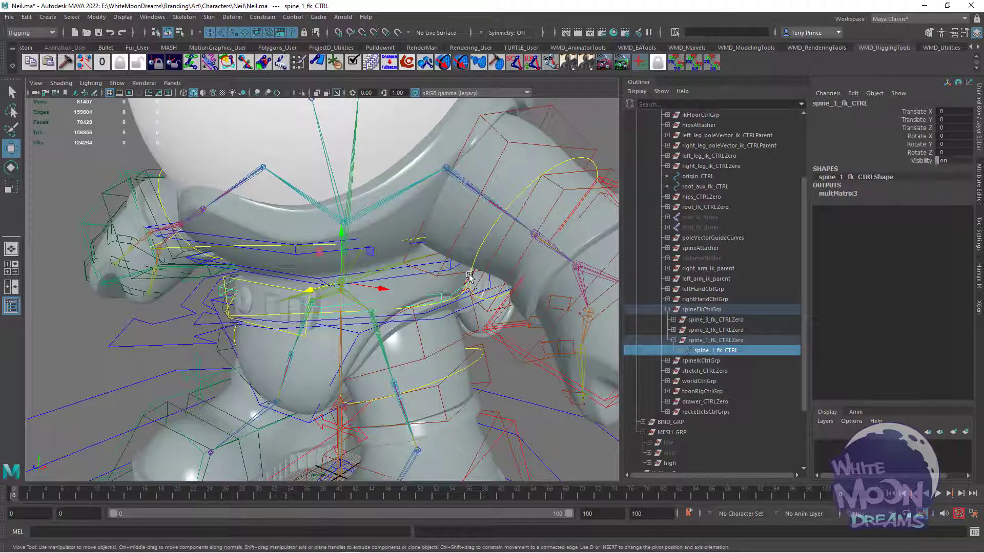
left_click_drag(506, 299, 501, 321, "alt")
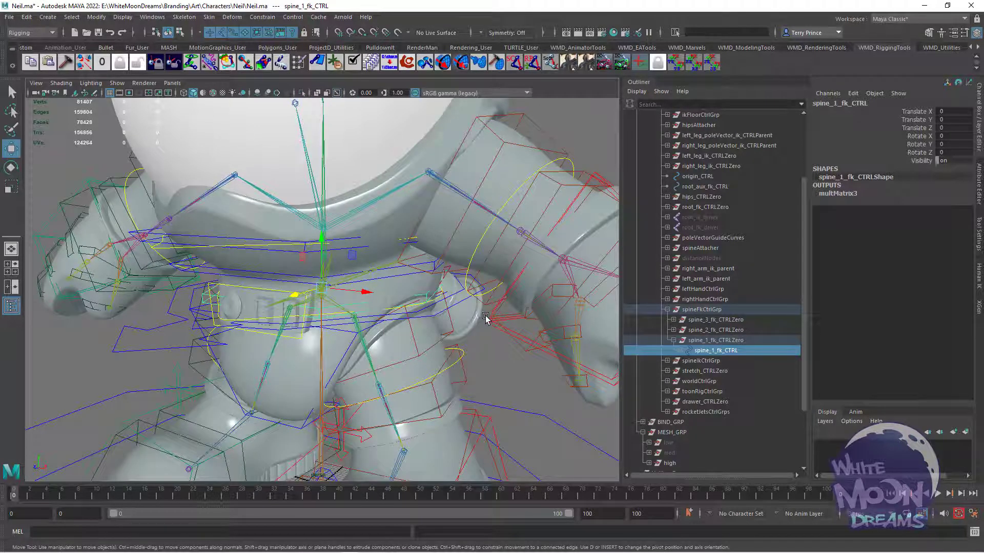
left_click_drag(482, 319, 485, 317, "alt")
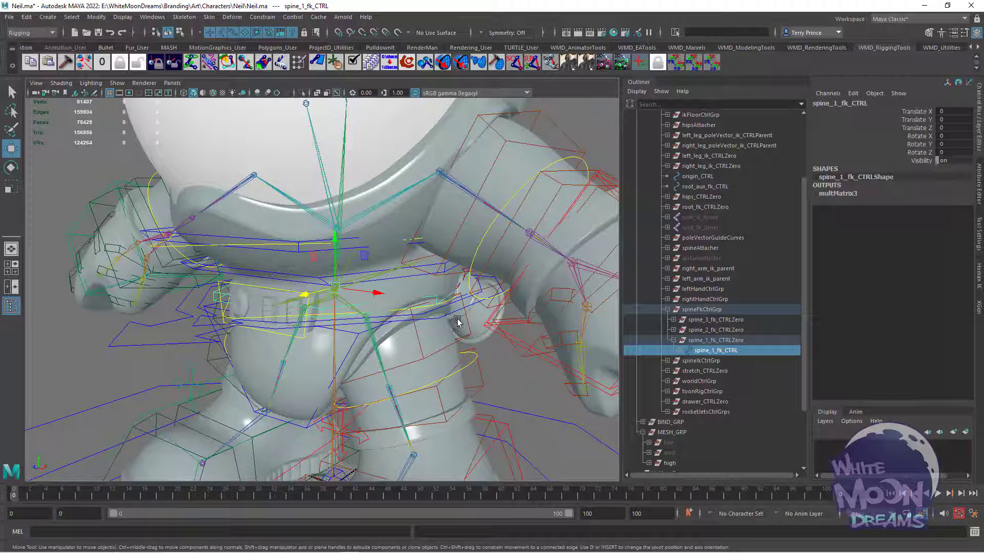
right_click_drag(490, 326, 533, 324, "alt")
left_click_drag(534, 324, 536, 321, "alt")
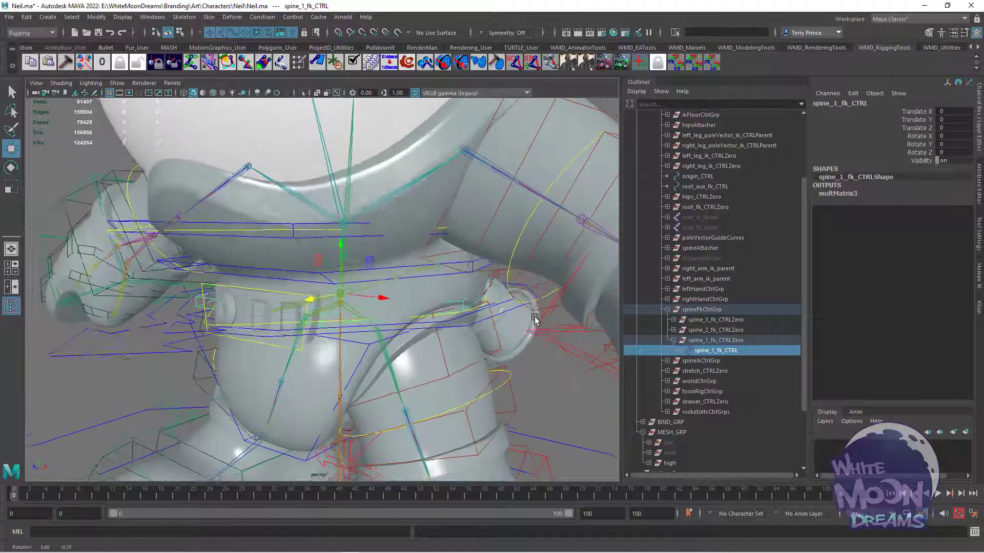
right_click_drag(535, 322, 577, 318, "alt")
scroll(576, 319, "up", 3)
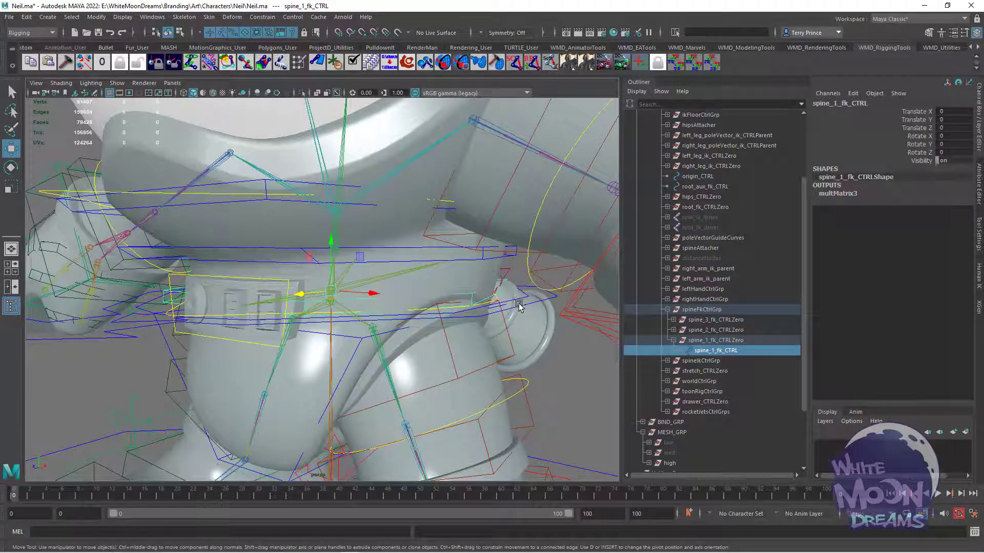
middle_click_drag(508, 310, 555, 296, "alt")
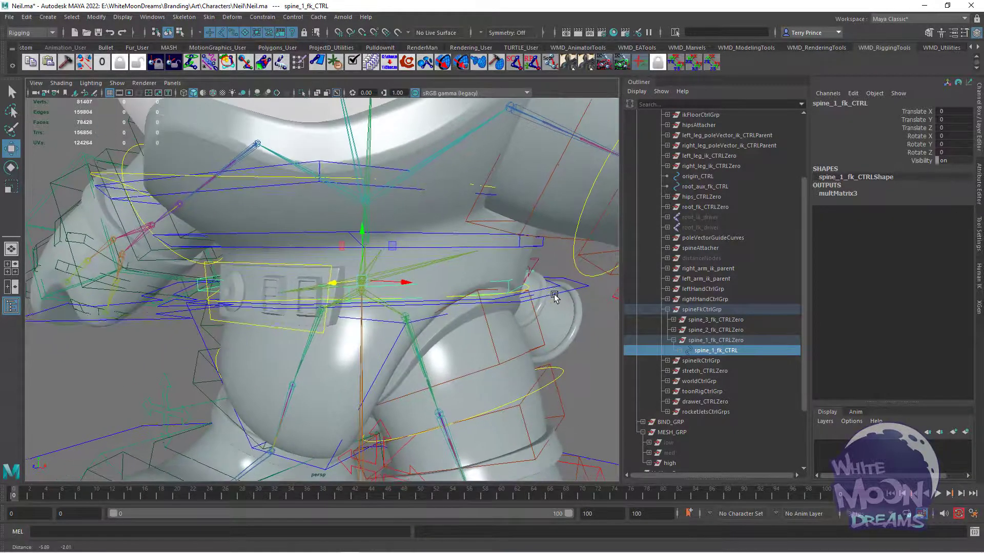
right_click_drag(554, 296, 545, 303, "alt")
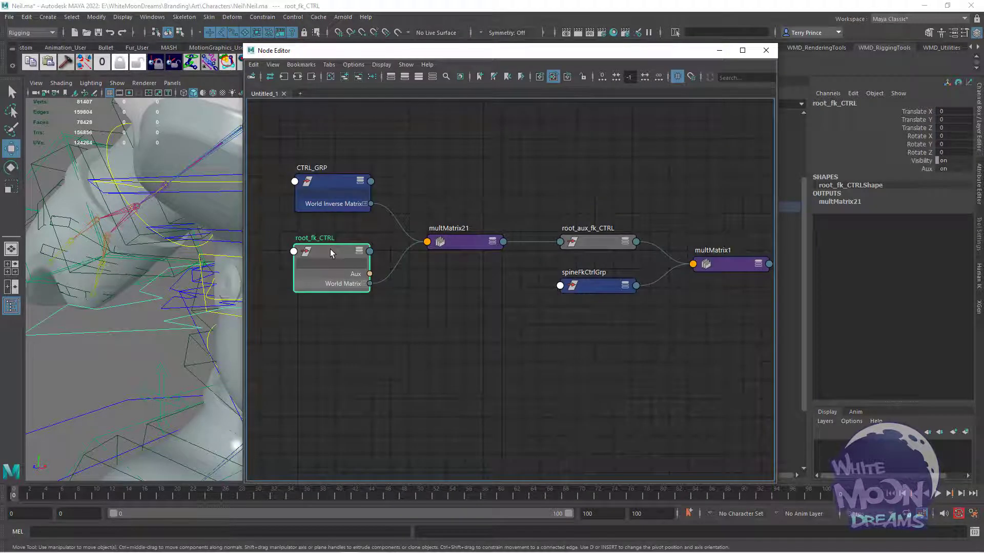
Step: Expand the root_aux_fk_CTRL node to its attribute list and place it above spineFkCtrlGrp in the Node Editor
left_click_drag(322, 248, 322, 248)
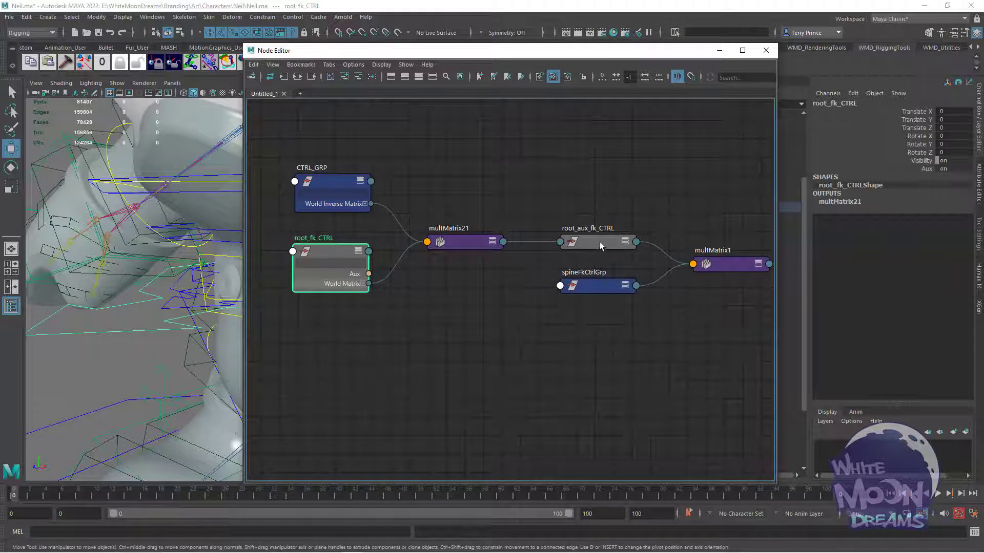
left_click(628, 243)
left_click(628, 243)
left_click_drag(593, 291, 609, 195)
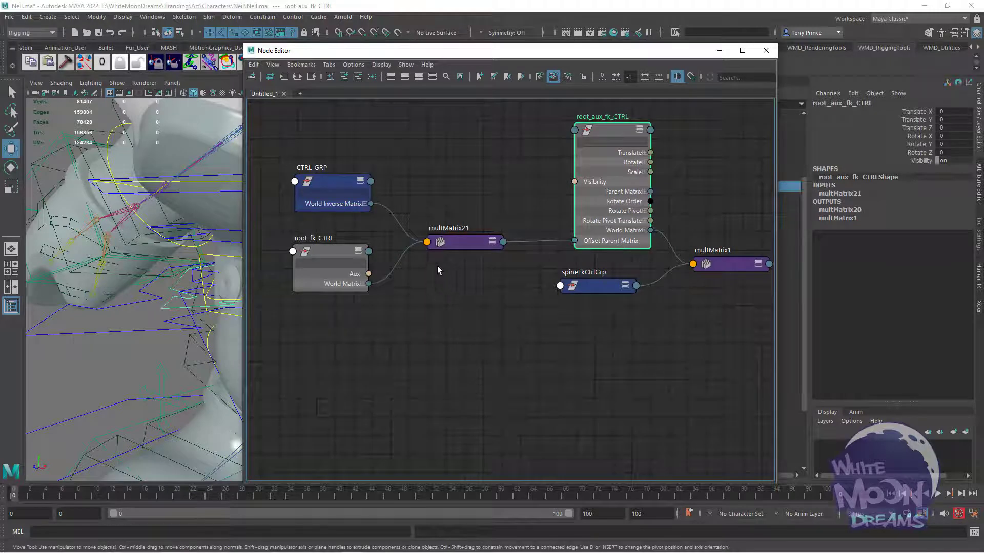
scroll(451, 266, "up", 2)
Step: Show the attributes of the multMatrix21 node, expand its Matrix In entries, and shift the node slightly upward
left_click(533, 239)
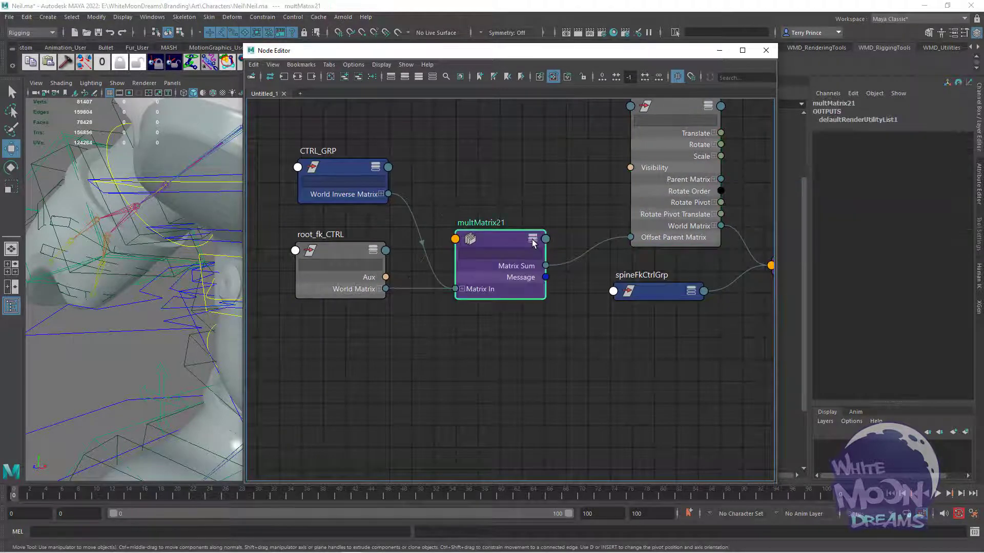
left_click_drag(533, 243, 540, 213)
left_click(469, 259)
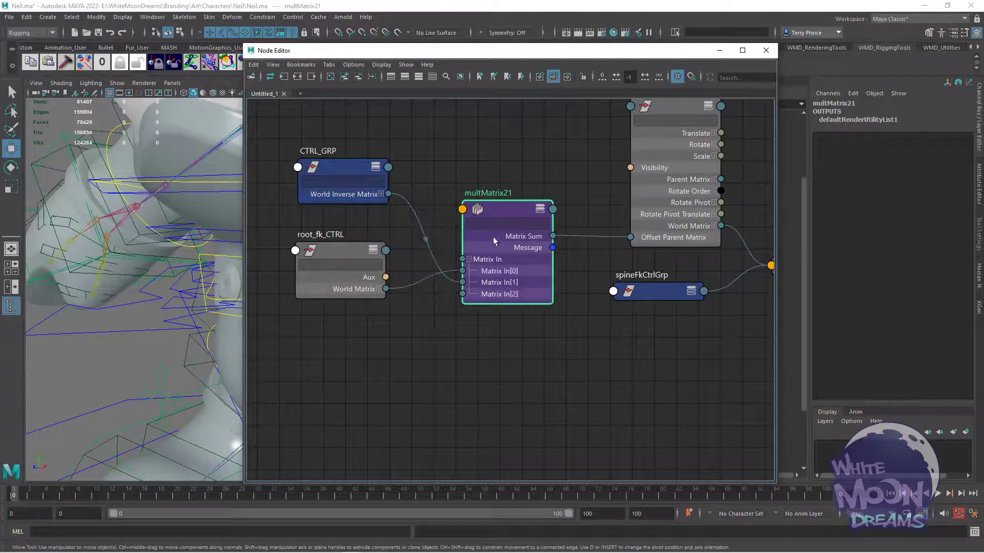
Step: Place the CTRL_GRP node below root_fk_CTRL and set it to display only its connected World Inverse Matrix attribute
left_click(375, 168)
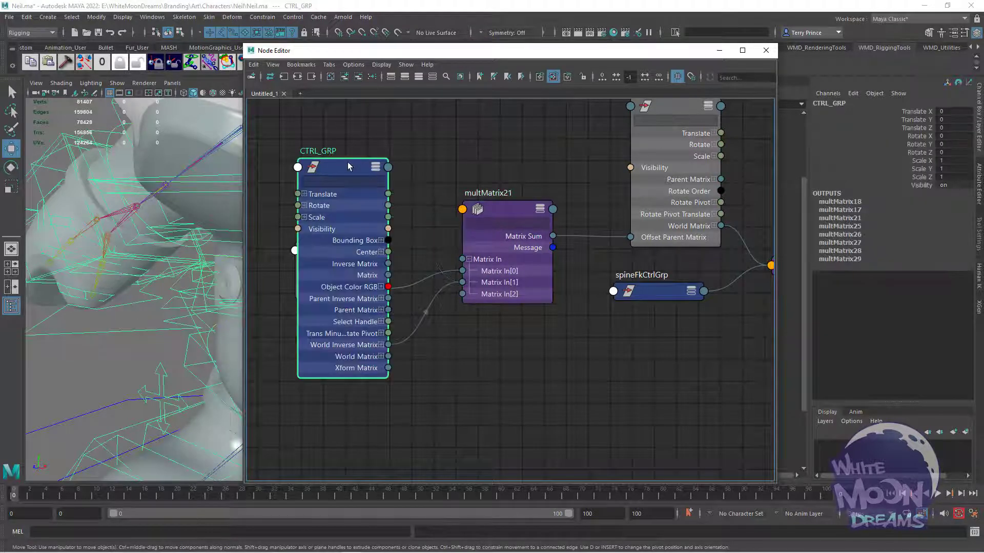
left_click(375, 168)
left_click_drag(354, 167, 337, 320)
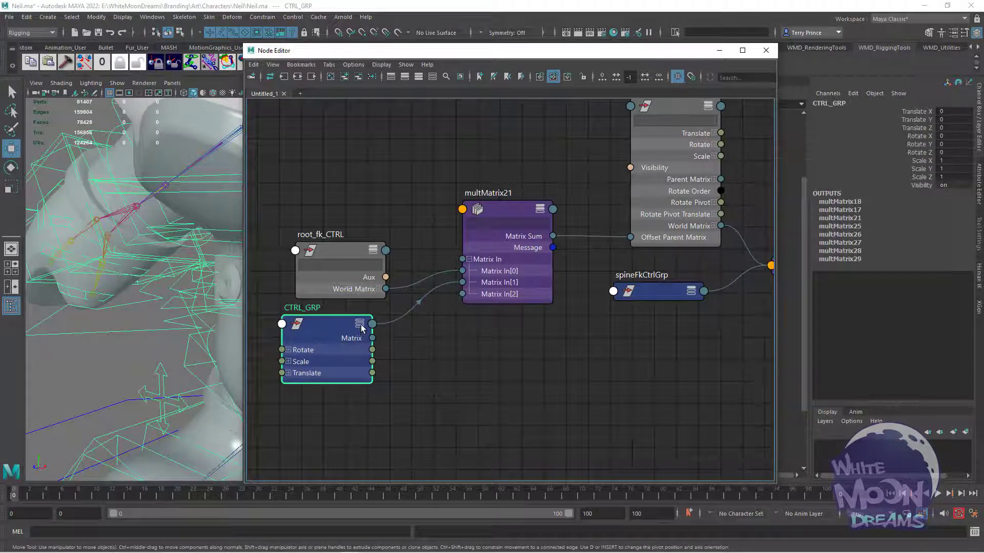
left_click(361, 326)
left_click(361, 327)
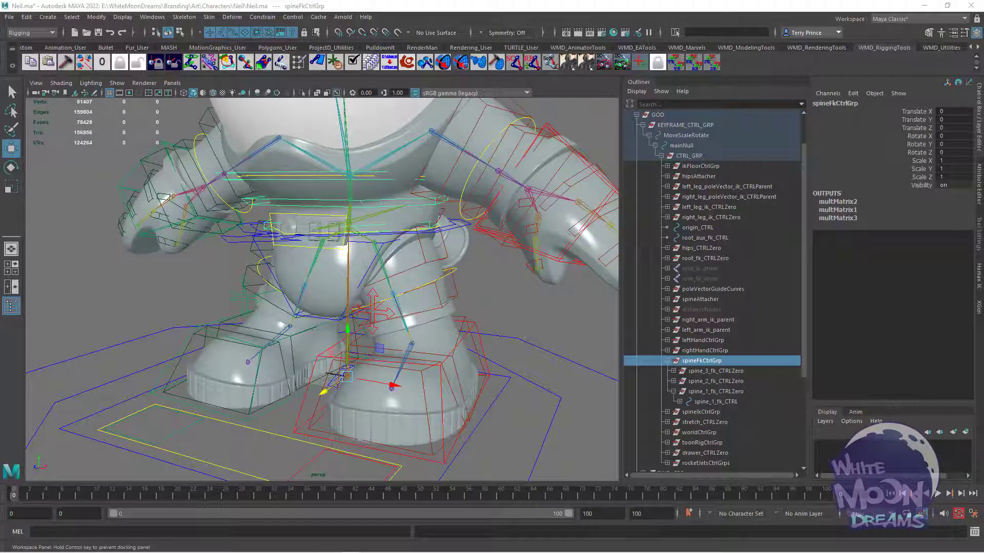
Step: Compare the placement of CTRL_GRP and spineFkCtrlGrp in the Outliner hierarchy
left_click(689, 156)
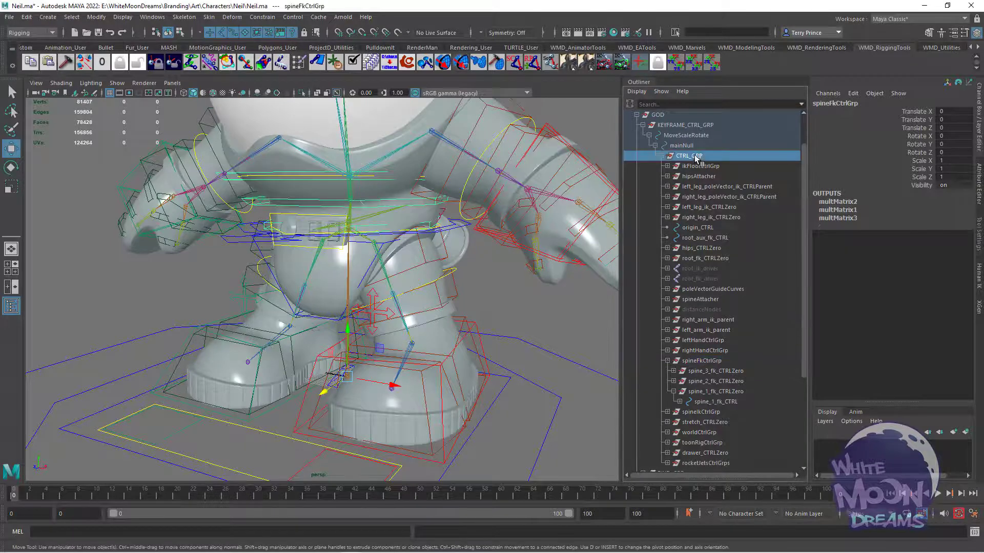
left_click(695, 361)
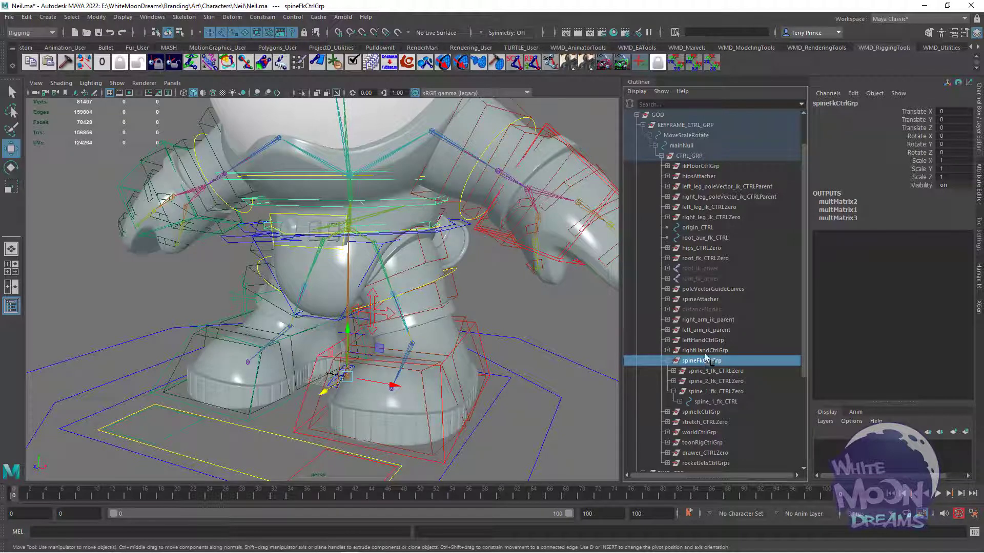
left_click(688, 157)
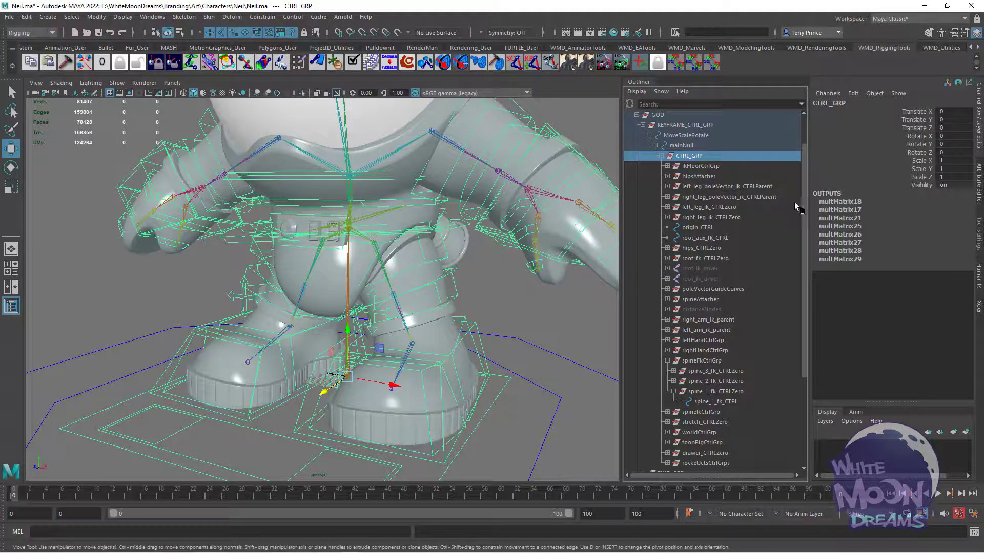
scroll(803, 204, "down", 2)
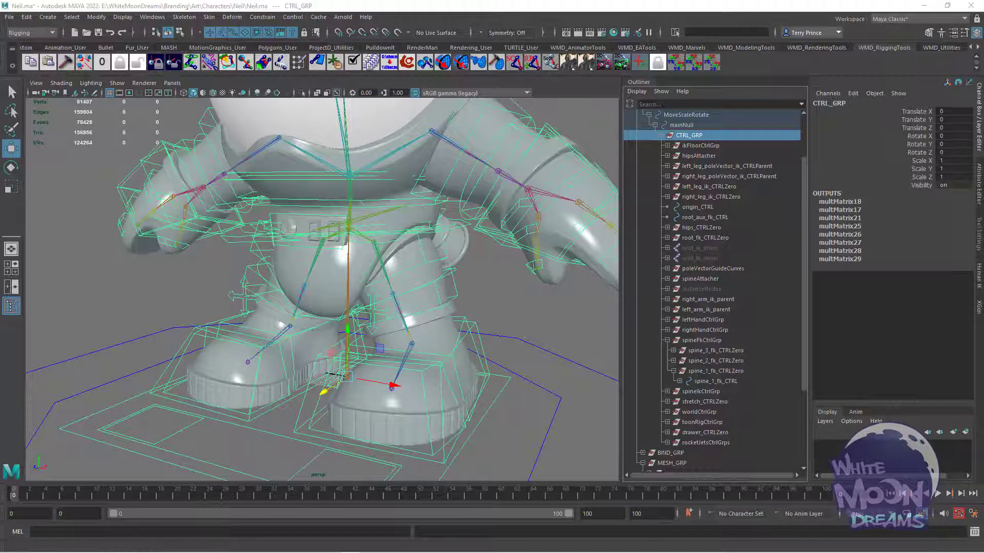
Step: Return to the Node Editor, align CTRL_GRP under root_fk_CTRL, and show multMatrix21's matrix inputs in the Attribute Editor
left_click_drag(983, 82, 464, 53)
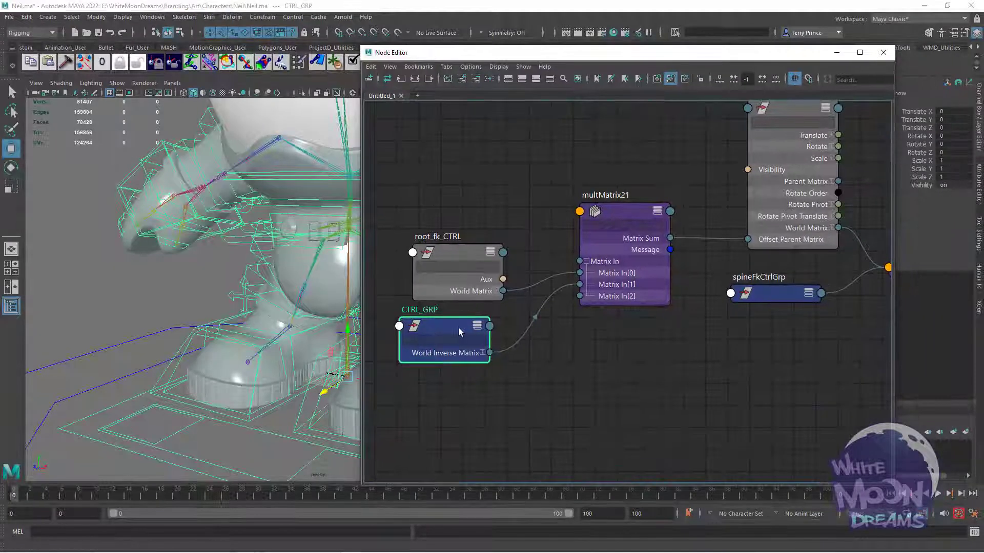
left_click_drag(463, 336, 475, 347)
left_click(631, 232)
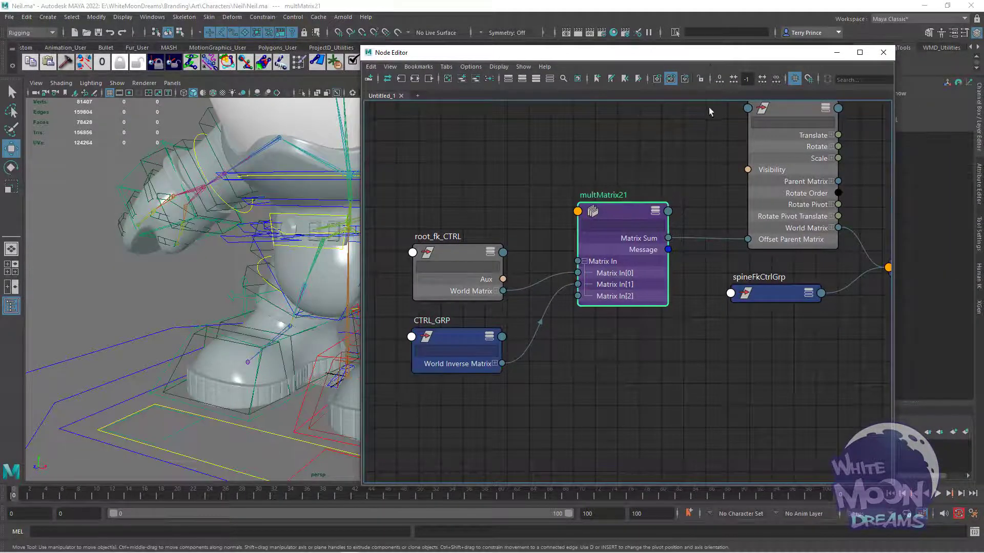
left_click_drag(715, 55, 530, 51)
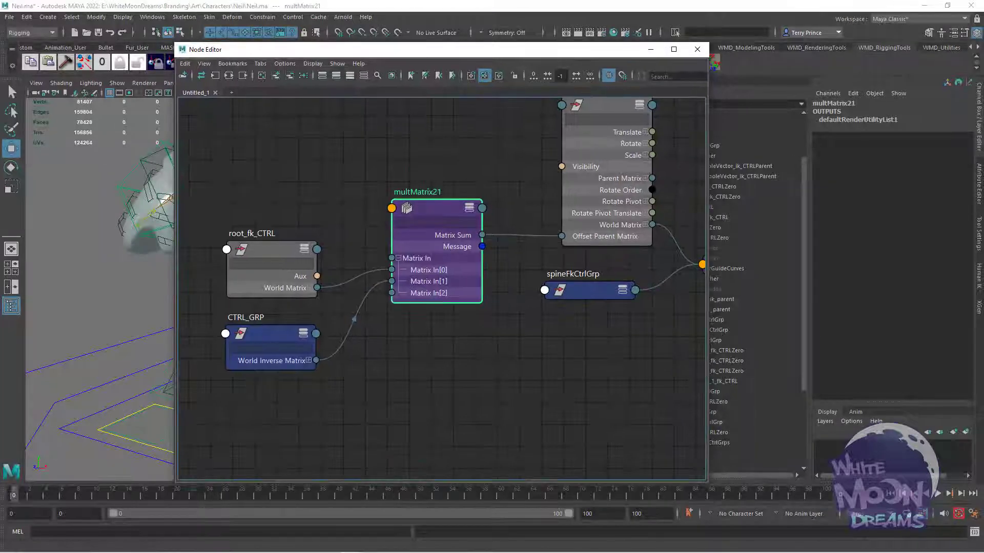
left_click(979, 195)
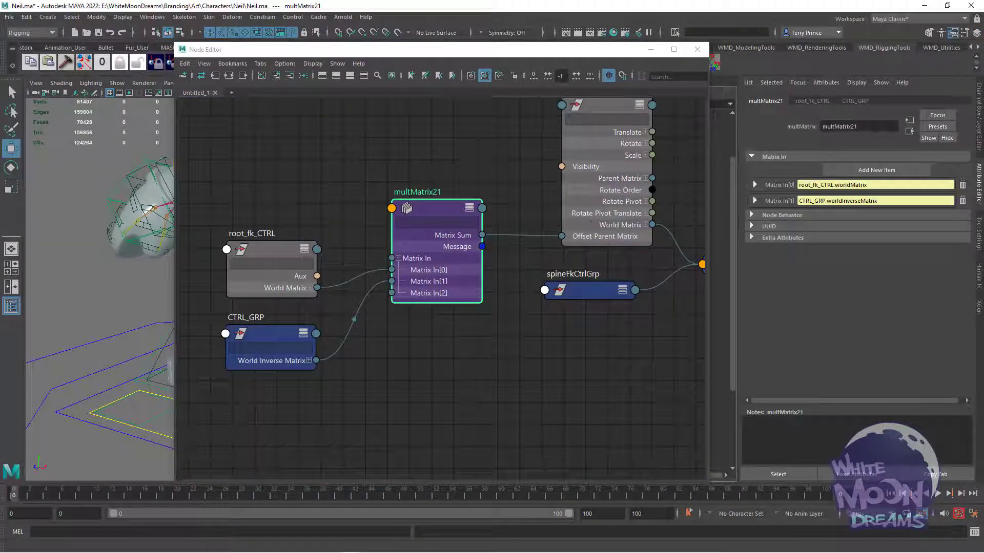
Step: Arrange root_fk_CTRL and CTRL_GRP beside multMatrix21, and examine its inputs and its connection to root_aux_fk_CTRL's Offset Parent Matrix
left_click_drag(268, 249, 259, 218)
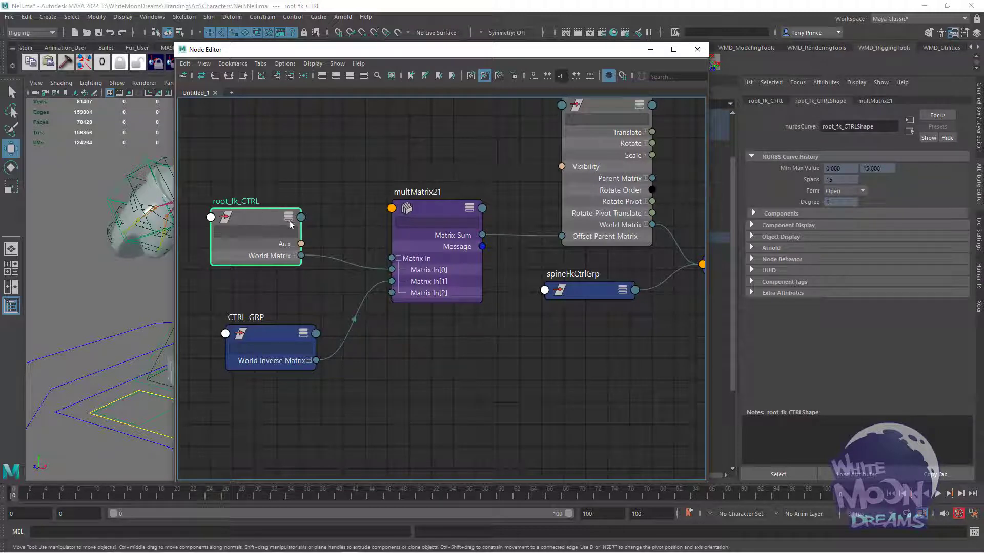
left_click(435, 205)
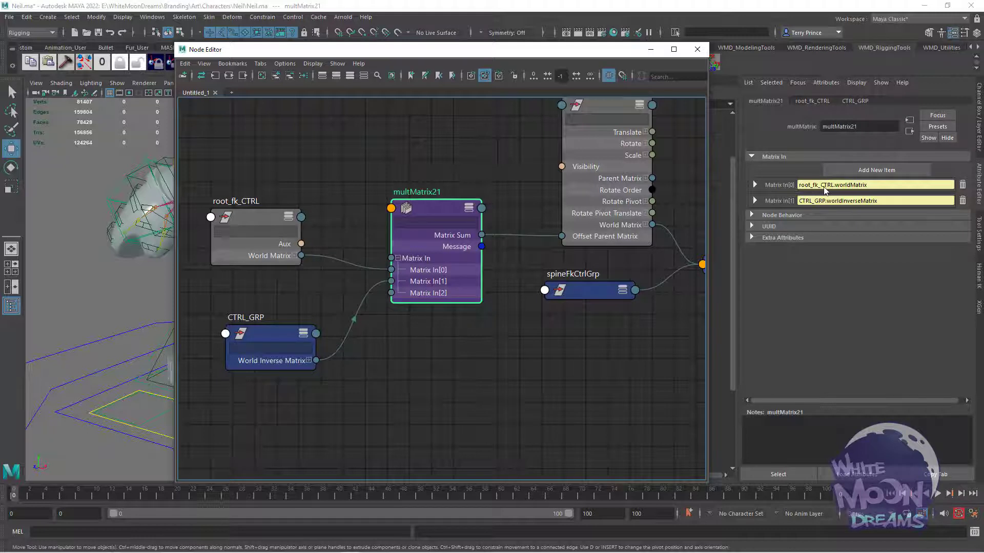
middle_click_drag(332, 292, 346, 271)
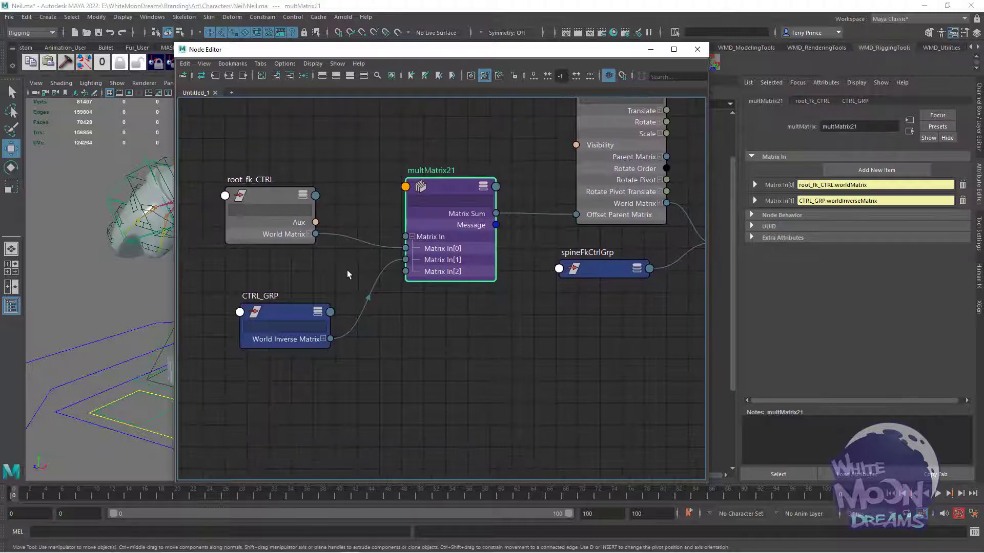
left_click_drag(289, 311, 277, 272)
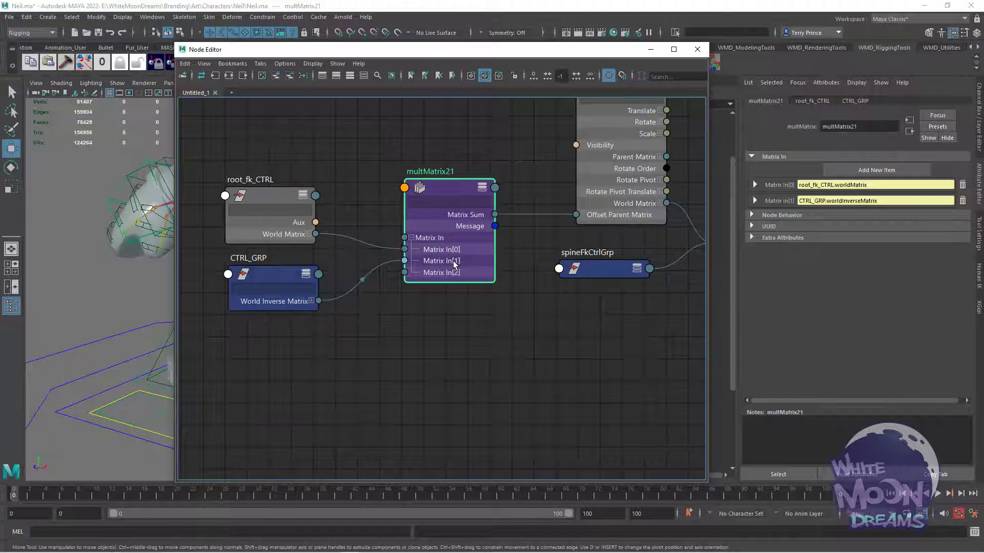
middle_click_drag(535, 184, 471, 262)
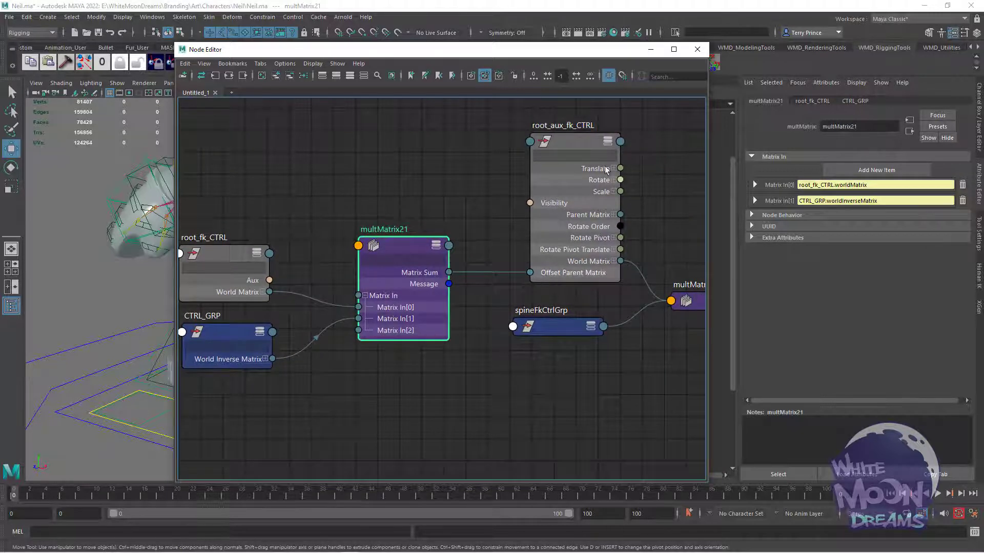
middle_click_drag(454, 194, 479, 195, "alt")
scroll(532, 179, "down", 1)
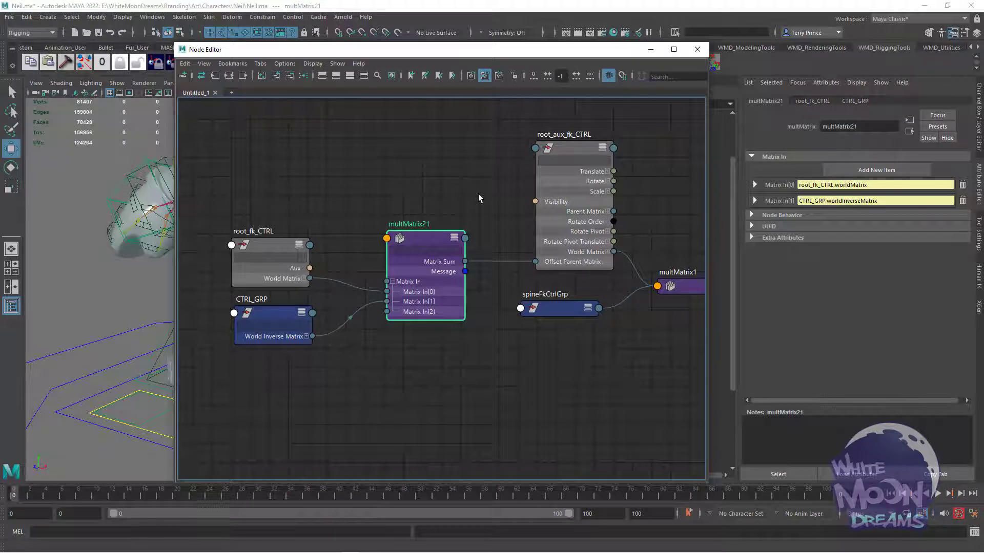